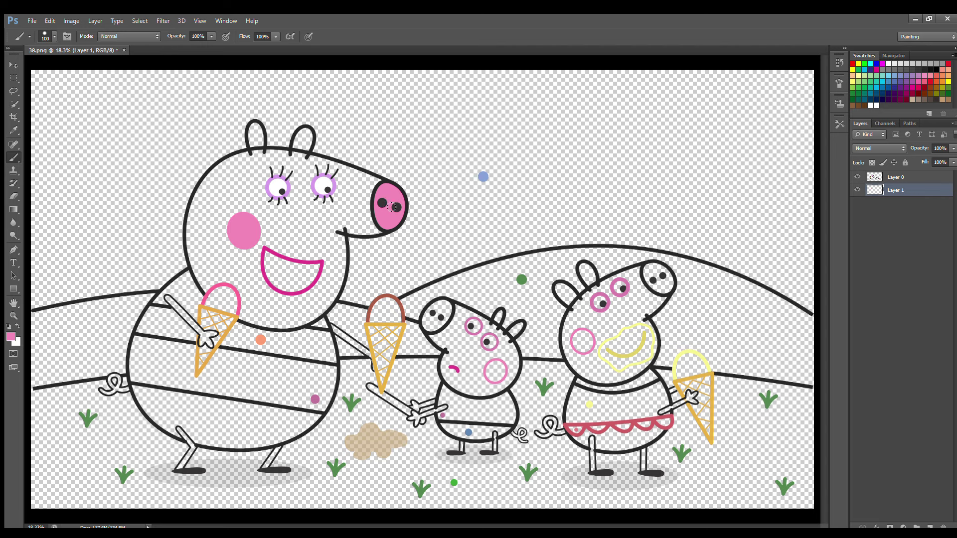
# Step: Fill the large pig's open mouth with black inside its magenta outline
pyautogui.scroll(3, 369, 280)
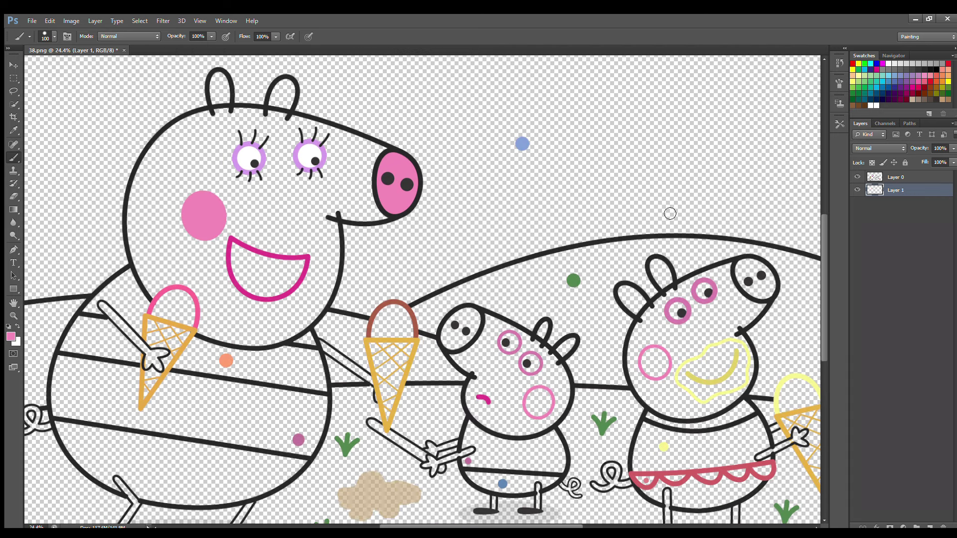
pyautogui.moveTo(822, 263); pyautogui.dragTo(823, 268)
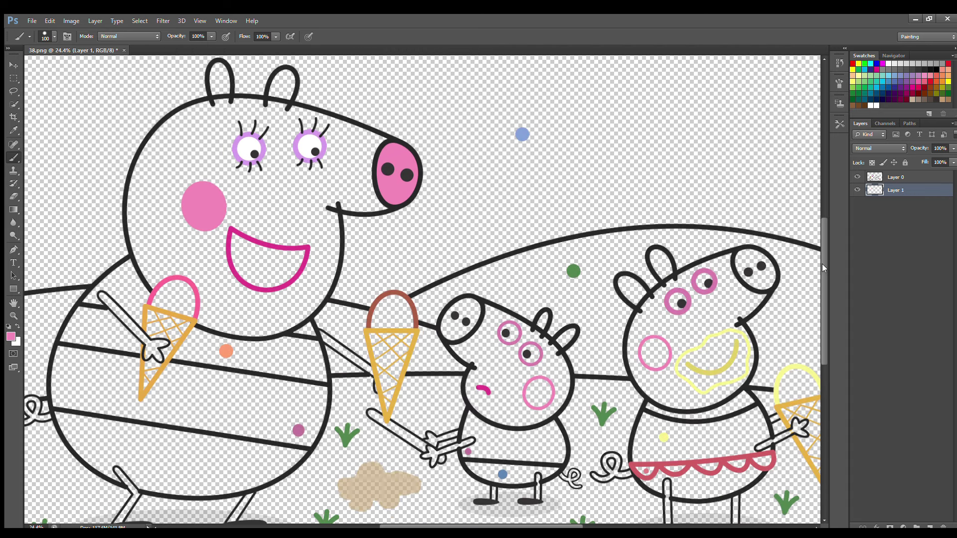
pyautogui.click(933, 70)
pyautogui.moveTo(237, 238)
pyautogui.mouseDown()
pyautogui.moveTo(238, 260)
pyautogui.moveTo(284, 284)
pyautogui.moveTo(306, 258)
pyautogui.moveTo(247, 249)
pyautogui.moveTo(272, 274)
pyautogui.moveTo(254, 271)
pyautogui.mouseUp()
# Step: Mix a light pink skin colour from the cheek pink and paint the large pig's cone-holding arm and hand with a 70 px brush
pyautogui.press('e')
pyautogui.press('i')
pyautogui.click(204, 207)
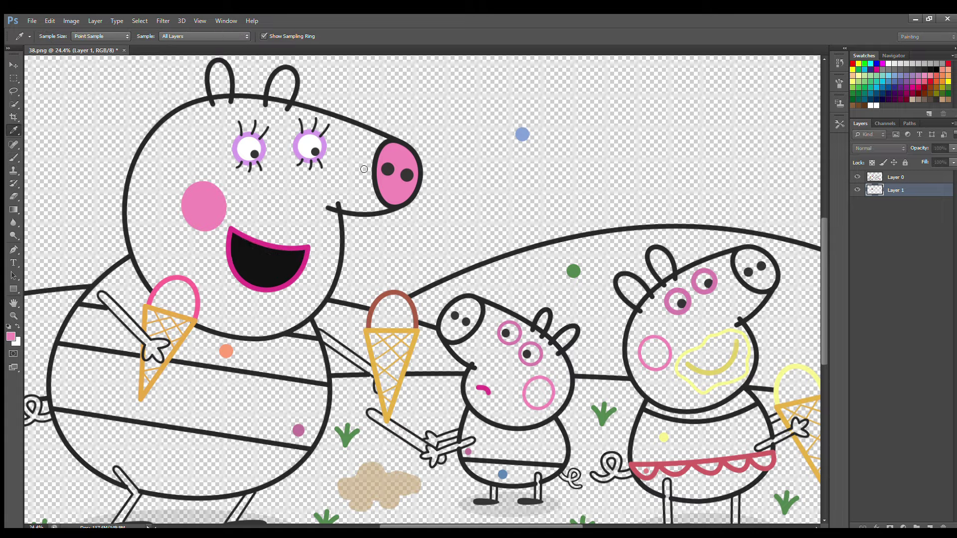
pyautogui.press('b')
pyautogui.click(199, 161)
pyautogui.moveTo(391, 526); pyautogui.dragTo(383, 525)
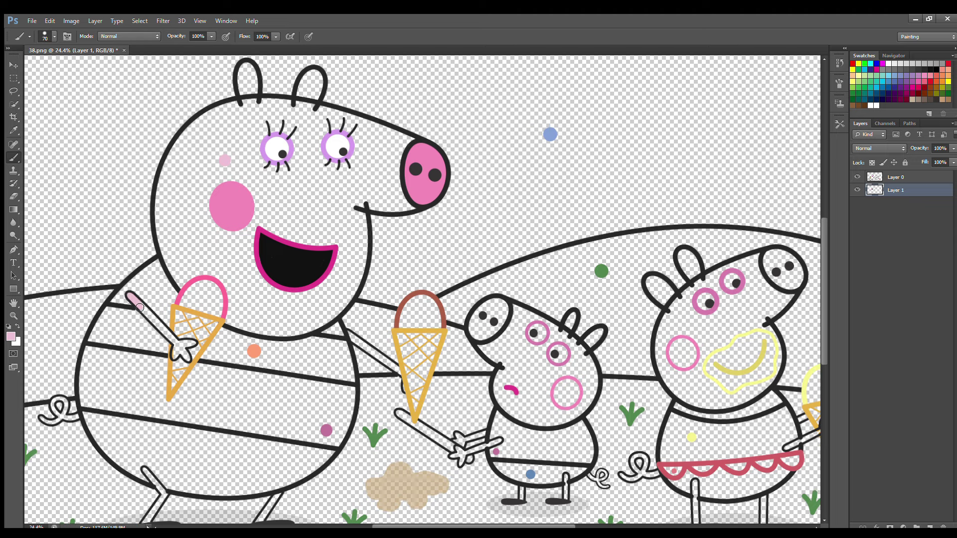
pyautogui.moveTo(139, 307); pyautogui.dragTo(176, 356)
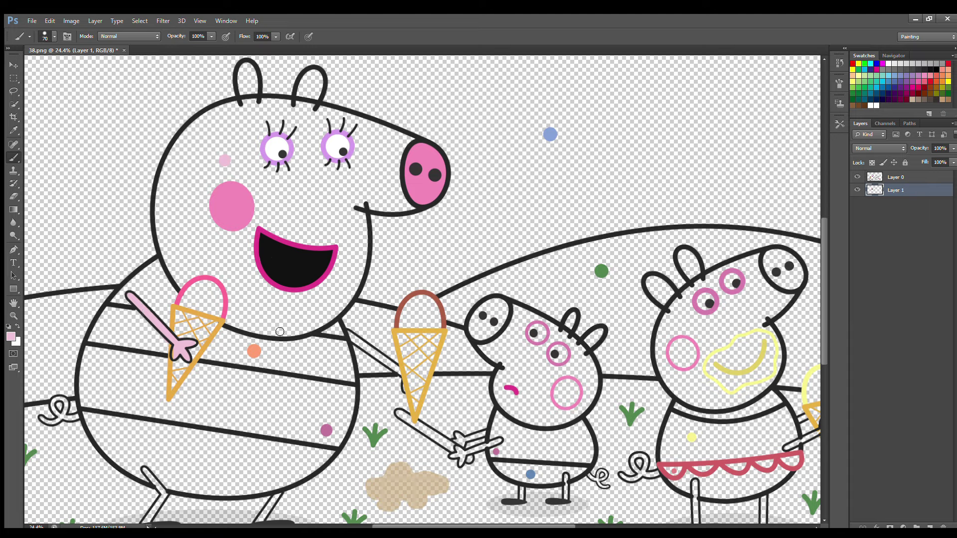
# Step: Fill the large pig's ice cream scoop with the hot pink sampled from its outline
pyautogui.click(14, 130)
pyautogui.click(183, 290)
pyautogui.click(13, 158)
pyautogui.press(']')
pyautogui.moveTo(184, 306)
pyautogui.mouseDown()
pyautogui.moveTo(215, 290)
pyautogui.moveTo(220, 314)
pyautogui.moveTo(203, 306)
pyautogui.mouseUp()
# Step: Add a new layer below Layer 1 and fill the large pig's head on it with the light pink skin colour
pyautogui.click(929, 526)
pyautogui.moveTo(904, 190); pyautogui.dragTo(898, 214)
pyautogui.click(14, 130)
pyautogui.click(224, 160)
pyautogui.click(14, 157)
pyautogui.press(']')
pyautogui.press(']')
pyautogui.moveTo(182, 150)
pyautogui.mouseDown()
pyautogui.moveTo(167, 208)
pyautogui.moveTo(175, 254)
pyautogui.moveTo(192, 288)
pyautogui.moveTo(269, 333)
pyautogui.moveTo(339, 319)
pyautogui.moveTo(361, 284)
pyautogui.moveTo(370, 207)
pyautogui.moveTo(409, 211)
pyautogui.moveTo(419, 153)
pyautogui.moveTo(298, 114)
pyautogui.moveTo(221, 121)
pyautogui.moveTo(189, 160)
pyautogui.moveTo(365, 148)
pyautogui.moveTo(249, 151)
pyautogui.moveTo(351, 178)
pyautogui.moveTo(184, 213)
pyautogui.moveTo(236, 304)
pyautogui.moveTo(341, 301)
pyautogui.moveTo(269, 188)
pyautogui.moveTo(341, 219)
pyautogui.moveTo(349, 233)
pyautogui.moveTo(219, 226)
pyautogui.moveTo(255, 271)
pyautogui.mouseUp()
pyautogui.press(']')
# Step: Fill the large pig's ice cream cone with a tan shade based on its outline colour
pyautogui.press('i')
pyautogui.click(178, 306)
pyautogui.click(12, 334)
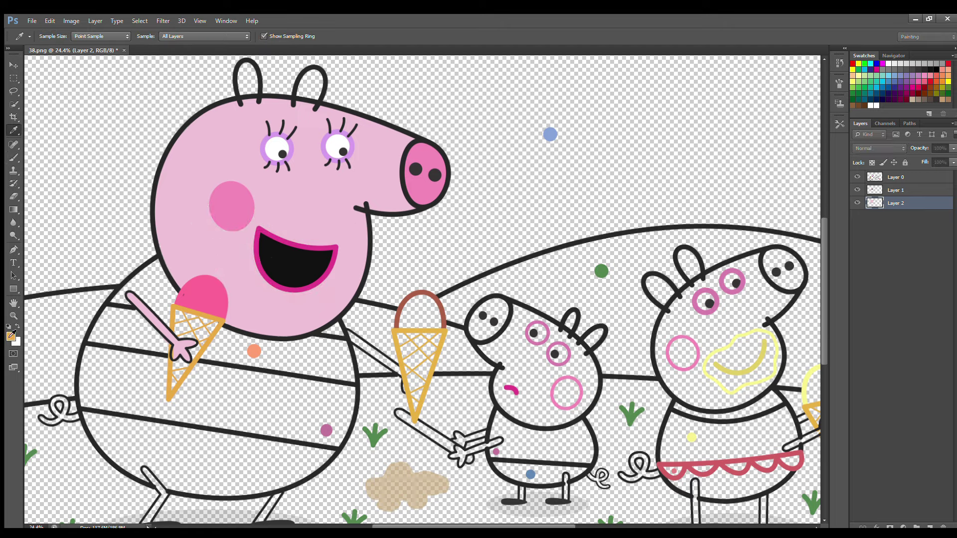
pyautogui.press('b')
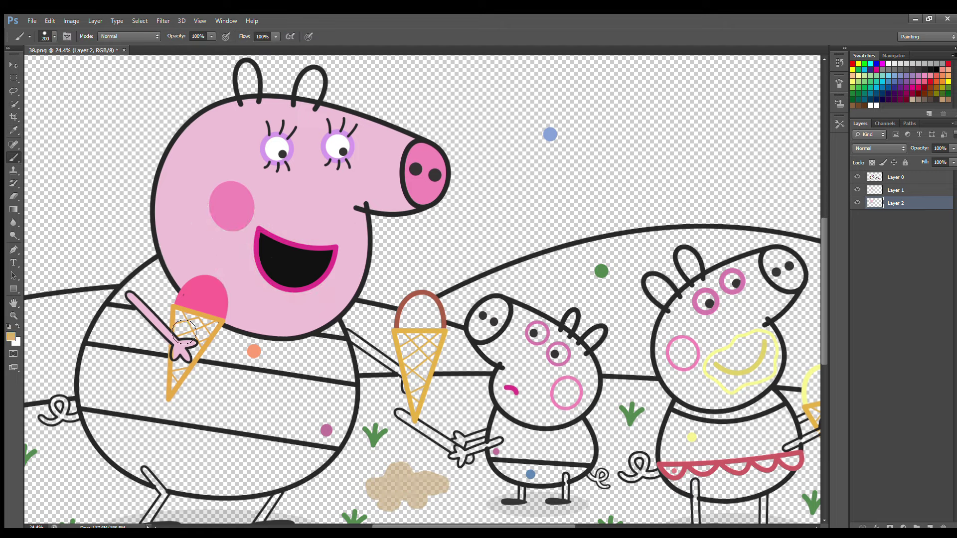
pyautogui.moveTo(183, 316)
pyautogui.mouseDown()
pyautogui.moveTo(174, 388)
pyautogui.moveTo(215, 326)
pyautogui.moveTo(187, 344)
pyautogui.mouseUp()
# Step: Paint the large pig's curly tail light pink on Layer 1 with a 50 px brush
pyautogui.click(14, 130)
pyautogui.click(254, 184)
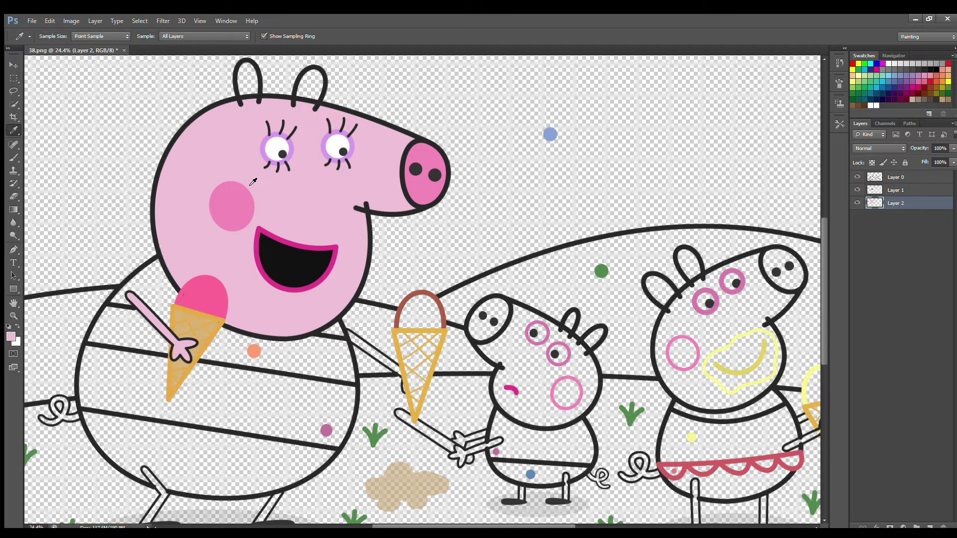
pyautogui.click(895, 190)
pyautogui.click(14, 158)
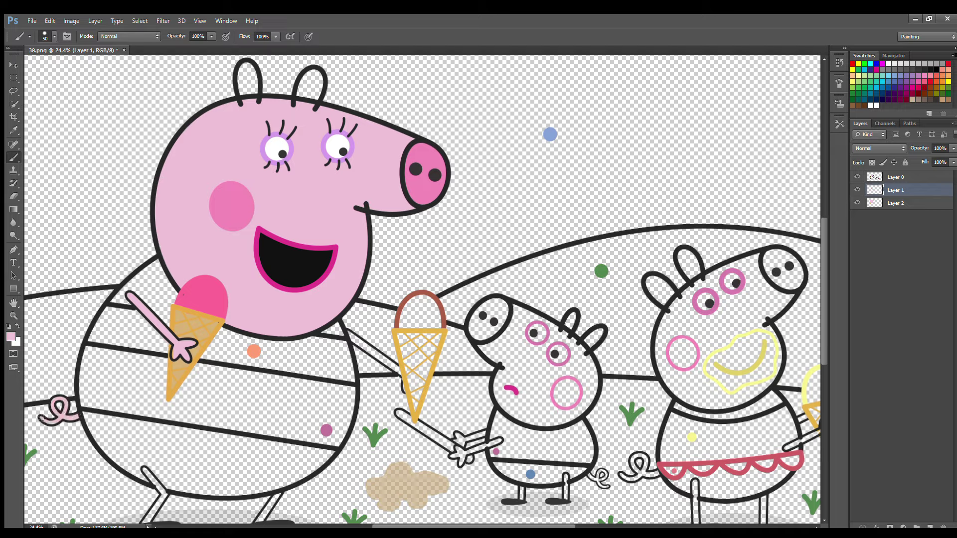
# Step: Add a new layer at the bottom of the stack and touch up the large pig's black outline on Layer 0
pyautogui.click(902, 206)
pyautogui.click(930, 526)
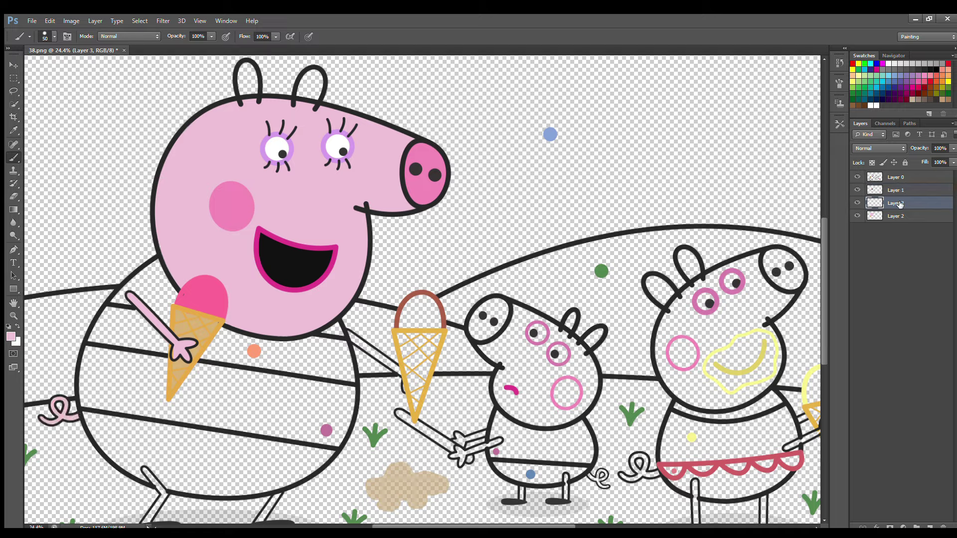
pyautogui.moveTo(899, 203); pyautogui.dragTo(899, 218)
pyautogui.click(14, 130)
pyautogui.click(255, 351)
pyautogui.click(14, 158)
pyautogui.click(895, 178)
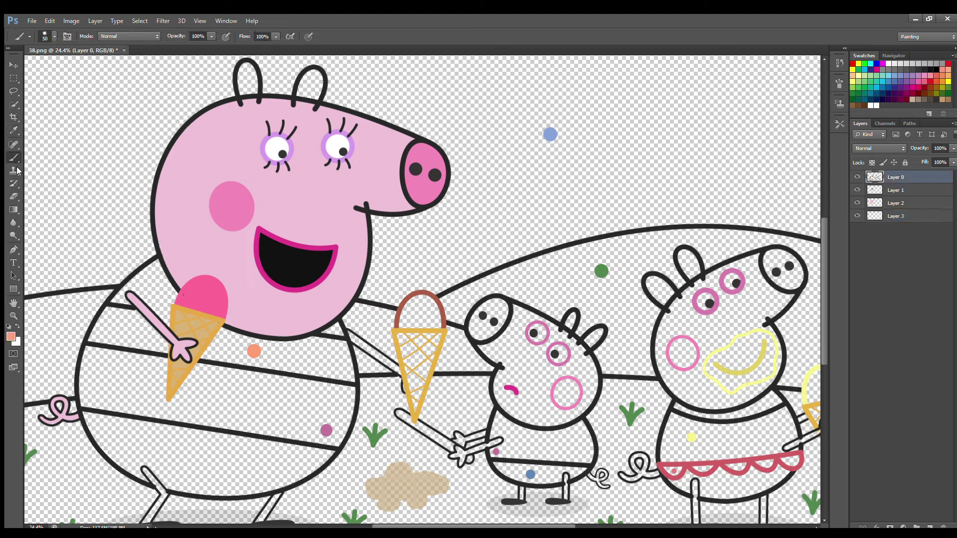
pyautogui.keyDown('alt'); pyautogui.click(157, 251); pyautogui.keyUp('alt')
# Step: Fill the upper stripe of the large pig's body on Layer 3 with the orange sampled from the colour dot
pyautogui.click(896, 215)
pyautogui.click(13, 130)
pyautogui.click(254, 351)
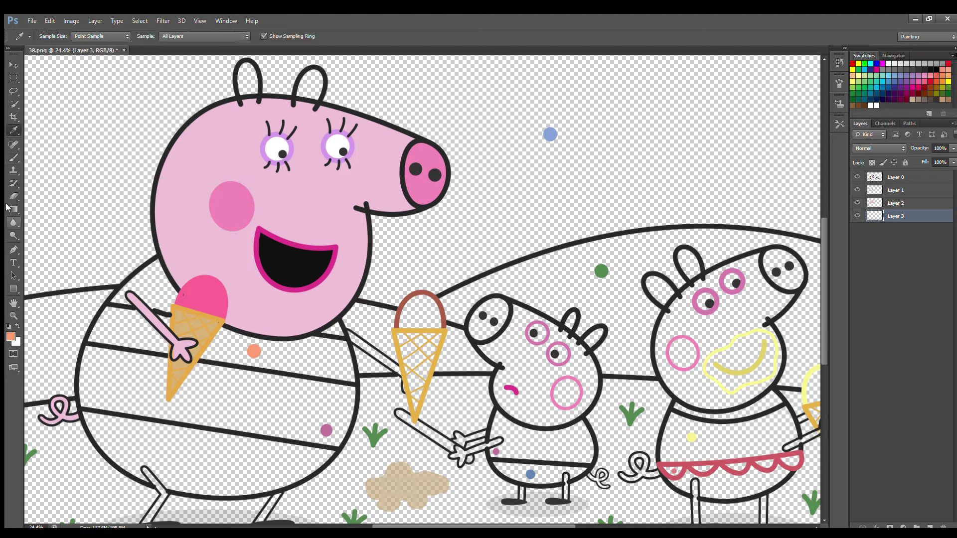
pyautogui.click(13, 158)
pyautogui.moveTo(113, 314)
pyautogui.mouseDown()
pyautogui.moveTo(96, 340)
pyautogui.moveTo(351, 381)
pyautogui.moveTo(350, 362)
pyautogui.moveTo(321, 343)
pyautogui.moveTo(143, 318)
pyautogui.moveTo(347, 369)
pyautogui.moveTo(116, 336)
pyautogui.mouseUp()
pyautogui.press(']')
pyautogui.press(']')
pyautogui.press(']')
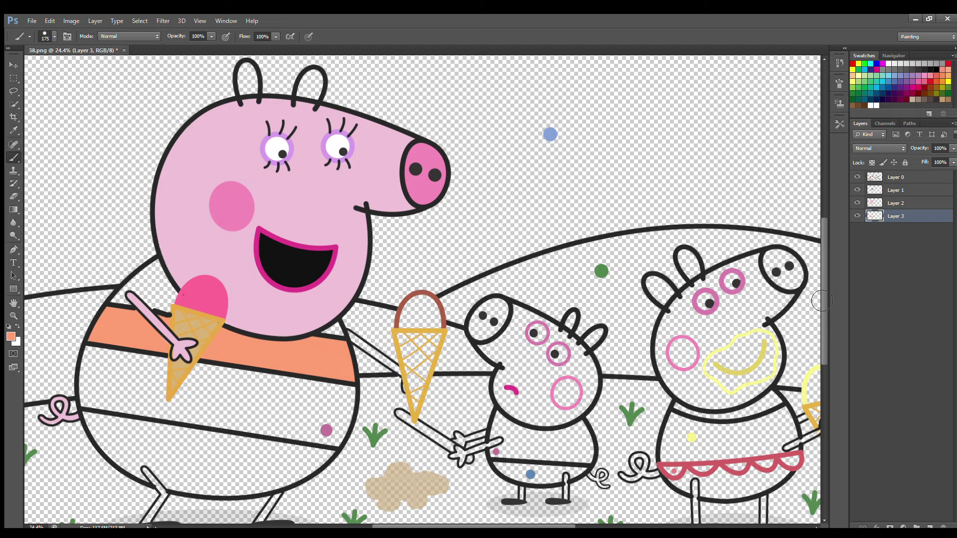
# Step: Paint the large pig's legs light pink on Layer 1 with a 50 px brush
pyautogui.scroll(-2, 799, 295)
pyautogui.click(895, 189)
pyautogui.keyDown('alt'); pyautogui.click(182, 324); pyautogui.keyUp('alt')
pyautogui.press('[')
pyautogui.press('[')
pyautogui.press('[')
pyautogui.press('[')
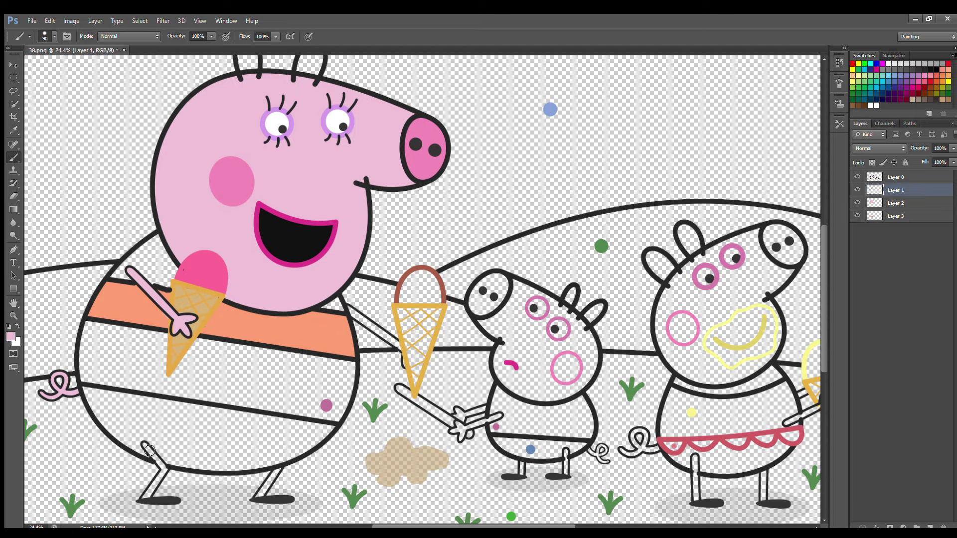
pyautogui.press('[')
pyautogui.press('[')
pyautogui.press('[')
pyautogui.press('[')
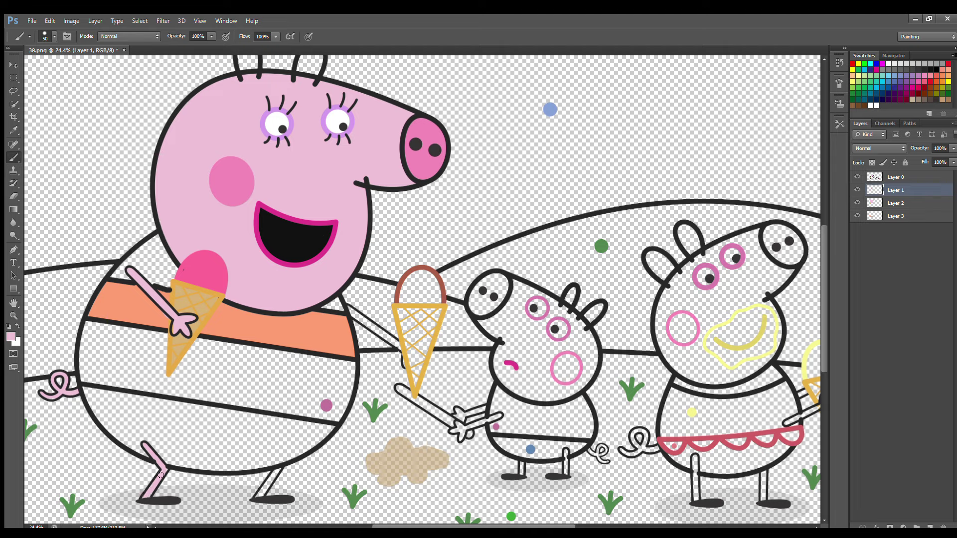
# Step: Fill the lower section of the large pig's body with the orange sampled from the upper stripe
pyautogui.click(11, 128)
pyautogui.hotkey('alt', '[')
pyautogui.click(149, 310)
pyautogui.click(14, 157)
pyautogui.press(']')
pyautogui.press(']')
pyautogui.press(']')
pyautogui.press(']')
pyautogui.press(']')
pyautogui.moveTo(88, 391)
pyautogui.mouseDown()
pyautogui.moveTo(111, 428)
pyautogui.moveTo(159, 458)
pyautogui.moveTo(204, 467)
pyautogui.moveTo(258, 466)
pyautogui.moveTo(331, 431)
pyautogui.moveTo(107, 395)
pyautogui.moveTo(104, 405)
pyautogui.moveTo(163, 419)
pyautogui.moveTo(314, 438)
pyautogui.moveTo(224, 460)
pyautogui.moveTo(124, 426)
pyautogui.moveTo(204, 440)
pyautogui.mouseUp()
pyautogui.press(']')
pyautogui.press(']')
# Step: Fill the second ice cream's scoop with its brown outline colour and its cone with tan on Layer 1
pyautogui.press('i')
pyautogui.hotkey('alt', ']')
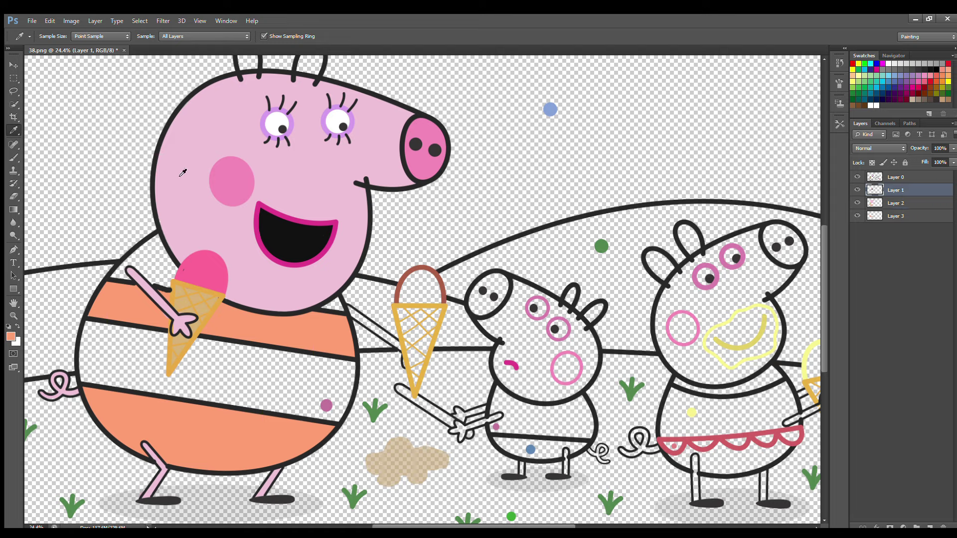
pyautogui.click(413, 270)
pyautogui.press('b')
pyautogui.moveTo(404, 301)
pyautogui.mouseDown()
pyautogui.moveTo(433, 282)
pyautogui.moveTo(440, 297)
pyautogui.moveTo(412, 301)
pyautogui.moveTo(425, 291)
pyautogui.moveTo(417, 351)
pyautogui.moveTo(401, 313)
pyautogui.moveTo(417, 382)
pyautogui.moveTo(437, 316)
pyautogui.moveTo(417, 327)
pyautogui.mouseUp()
pyautogui.press('i')
pyautogui.click(194, 298)
pyautogui.press('b')
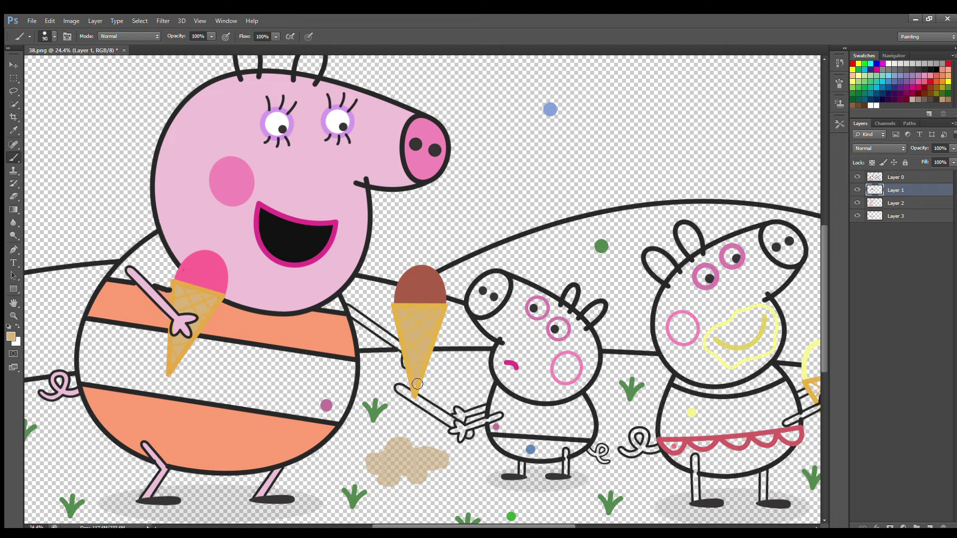
# Step: Paint the large pig's other arm light pink on Layer 2 with a 70 px brush
pyautogui.click(888, 203)
pyautogui.click(13, 130)
pyautogui.click(172, 170)
pyautogui.press('b')
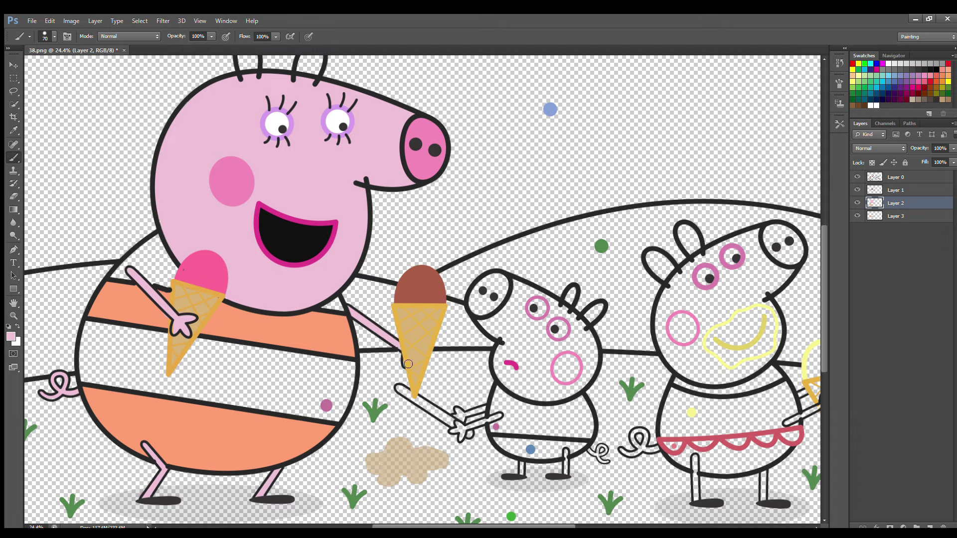
# Step: Add a new layer at the bottom of the stack and fill the large pig's shoulders and middle stripe light pink
pyautogui.click(929, 527)
pyautogui.moveTo(173, 263)
pyautogui.mouseDown()
pyautogui.moveTo(128, 278)
pyautogui.moveTo(92, 360)
pyautogui.moveTo(194, 404)
pyautogui.moveTo(333, 425)
pyautogui.moveTo(346, 406)
pyautogui.moveTo(343, 368)
pyautogui.moveTo(124, 338)
pyautogui.moveTo(343, 377)
pyautogui.moveTo(108, 349)
pyautogui.moveTo(340, 395)
pyautogui.moveTo(125, 389)
pyautogui.moveTo(258, 396)
pyautogui.mouseUp()
pyautogui.moveTo(342, 315)
pyautogui.mouseDown()
pyautogui.moveTo(191, 297)
pyautogui.moveTo(153, 272)
pyautogui.moveTo(221, 294)
pyautogui.mouseUp()
# Step: Fill the smallest pig's eyes with white and its cheek and snout with pink on Layer 1
pyautogui.hscroll(4, 524, 472)
pyautogui.hscroll(-1, 526, 427)
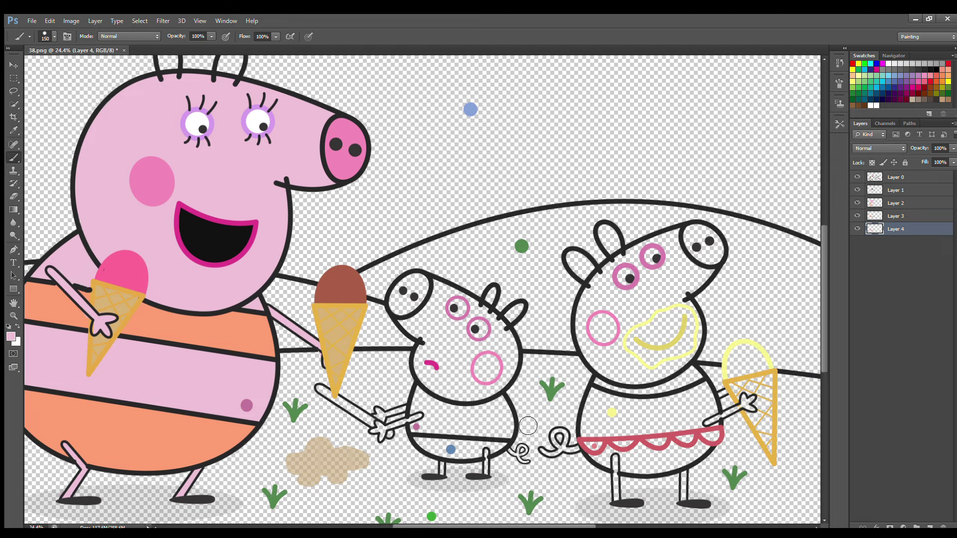
pyautogui.click(900, 190)
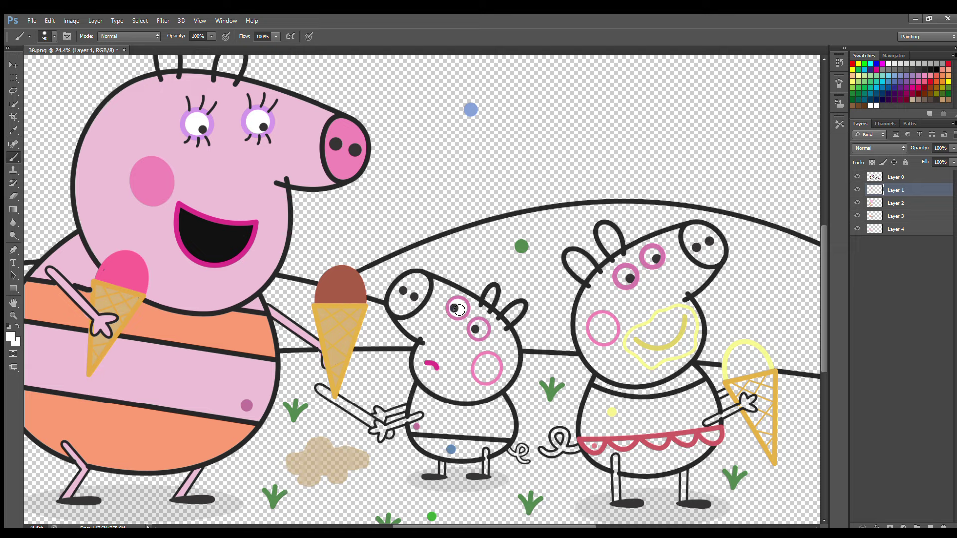
pyautogui.keyDown('alt'); pyautogui.click(479, 356); pyautogui.keyUp('alt')
pyautogui.moveTo(493, 379); pyautogui.dragTo(489, 368)
pyautogui.moveTo(407, 280)
pyautogui.mouseDown()
pyautogui.moveTo(416, 309)
pyautogui.moveTo(406, 306)
pyautogui.mouseUp()
# Step: Paint the smallest pig's arms, hands, legs and tail light pink with a small brush
pyautogui.keyDown('alt'); pyautogui.click(100, 199); pyautogui.keyUp('alt')
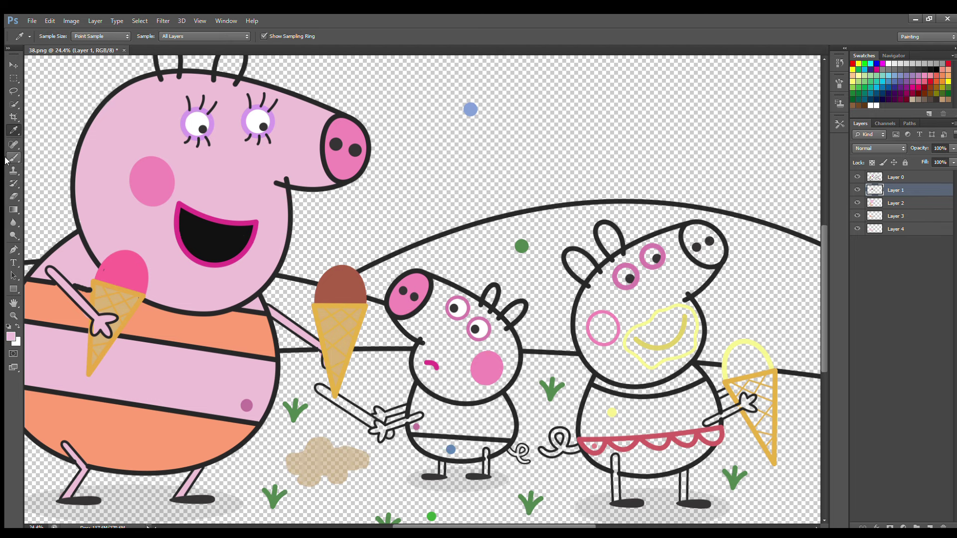
pyautogui.press('[')
pyautogui.press('[')
pyautogui.press('[')
pyautogui.press('[')
pyautogui.press('[')
pyautogui.scroll(3, 508, 463)
pyautogui.moveTo(822, 320); pyautogui.dragTo(822, 328)
pyautogui.hscroll(2, 474, 452)
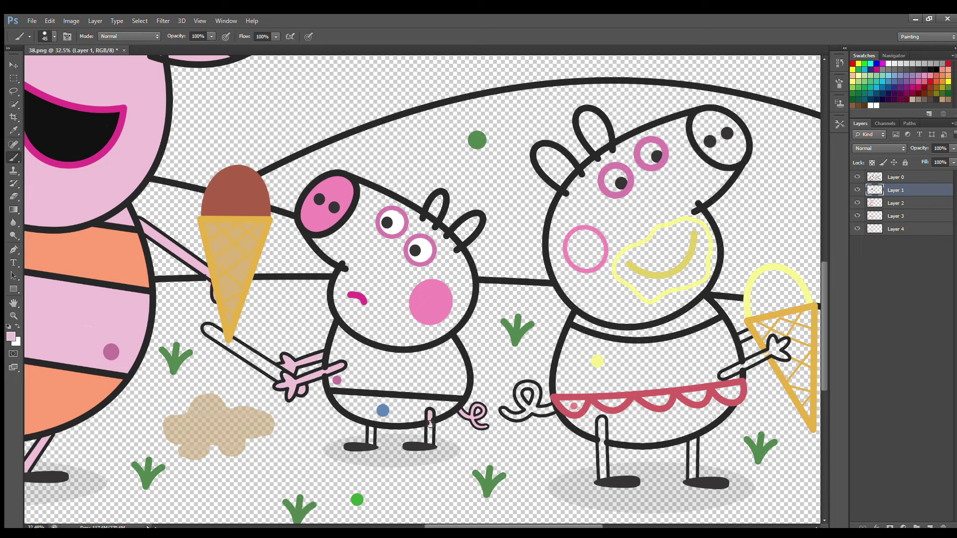
# Step: Fill the stick in the smallest pig's hands with brown and its shorts with blue
pyautogui.keyDown('alt'); pyautogui.click(228, 287); pyautogui.keyUp('alt')
pyautogui.moveTo(228, 344); pyautogui.dragTo(270, 368)
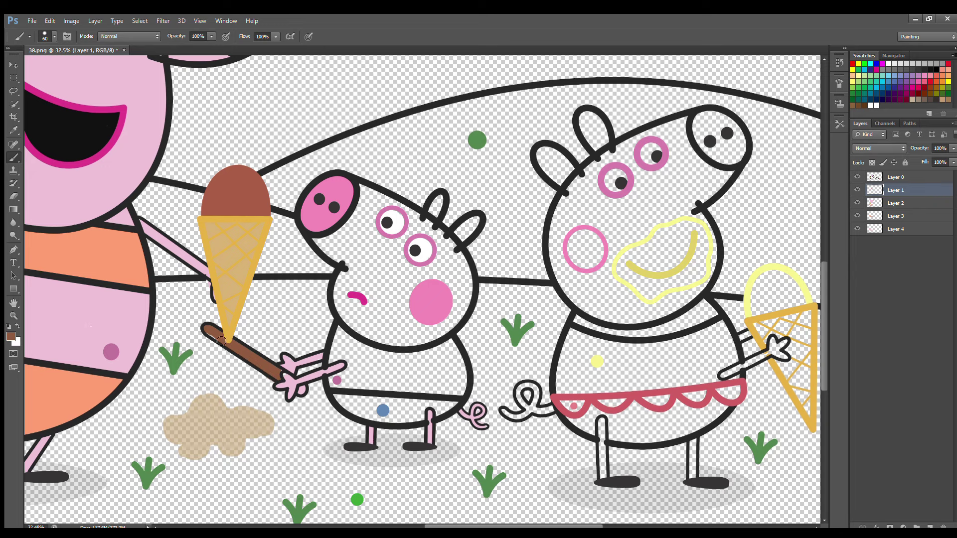
pyautogui.click(893, 203)
pyautogui.keyDown('alt'); pyautogui.click(343, 379); pyautogui.keyUp('alt')
pyautogui.moveTo(352, 403)
pyautogui.mouseDown()
pyautogui.moveTo(454, 410)
pyautogui.moveTo(420, 420)
pyautogui.moveTo(361, 415)
pyautogui.moveTo(415, 413)
pyautogui.mouseUp()
# Step: Fill the smallest pig's head, ears and upper body light pink on Layer 3
pyautogui.click(922, 217)
pyautogui.click(13, 130)
pyautogui.click(42, 184)
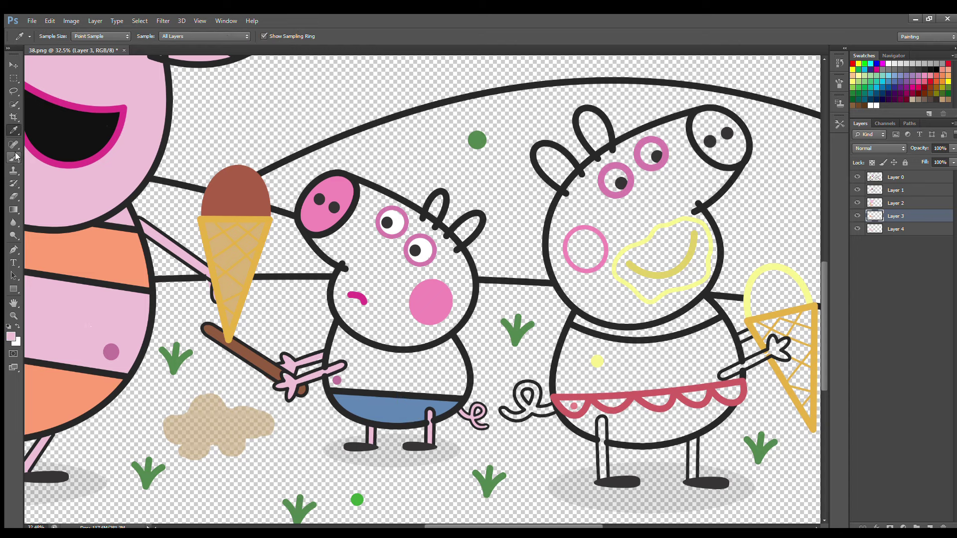
pyautogui.click(13, 158)
pyautogui.moveTo(319, 239)
pyautogui.mouseDown()
pyautogui.moveTo(343, 283)
pyautogui.moveTo(335, 361)
pyautogui.moveTo(446, 392)
pyautogui.moveTo(461, 334)
pyautogui.moveTo(457, 243)
pyautogui.moveTo(404, 212)
pyautogui.moveTo(444, 240)
pyautogui.moveTo(450, 270)
pyautogui.moveTo(349, 234)
pyautogui.moveTo(424, 264)
pyautogui.moveTo(433, 339)
pyautogui.moveTo(443, 288)
pyautogui.moveTo(381, 331)
pyautogui.moveTo(439, 369)
pyautogui.moveTo(417, 372)
pyautogui.mouseUp()
pyautogui.press(']')
pyautogui.press(']')
pyautogui.press(']')
# Step: Fill the eyes of the pig in the frilled skirt with white and its cheek and snout with pink on Layer 1
pyautogui.click(884, 189)
pyautogui.click(890, 64)
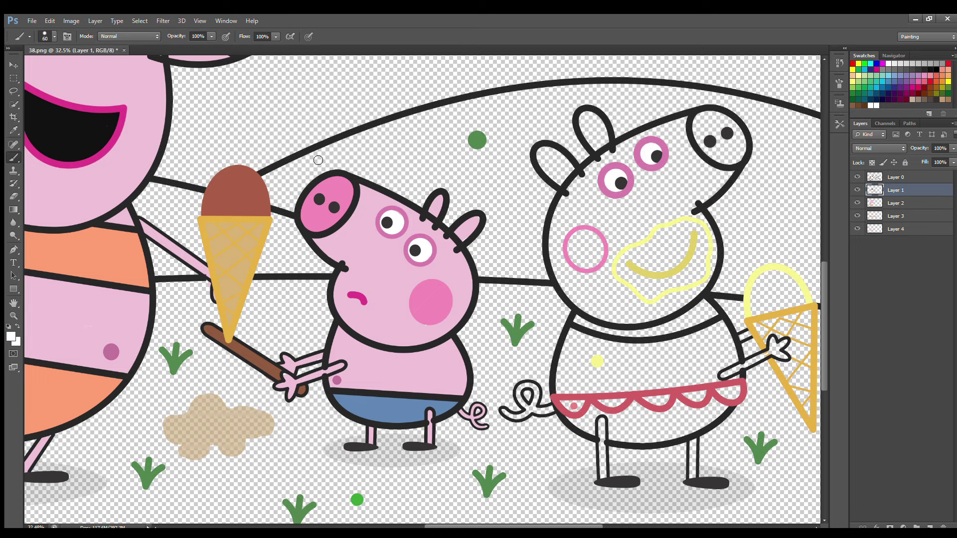
pyautogui.keyDown('alt'); pyautogui.click(565, 238); pyautogui.keyUp('alt')
pyautogui.moveTo(575, 251)
pyautogui.mouseDown()
pyautogui.moveTo(593, 240)
pyautogui.moveTo(588, 246)
pyautogui.mouseUp()
pyautogui.moveTo(700, 120)
pyautogui.mouseDown()
pyautogui.moveTo(720, 158)
pyautogui.moveTo(739, 162)
pyautogui.moveTo(721, 120)
pyautogui.moveTo(734, 147)
pyautogui.mouseUp()
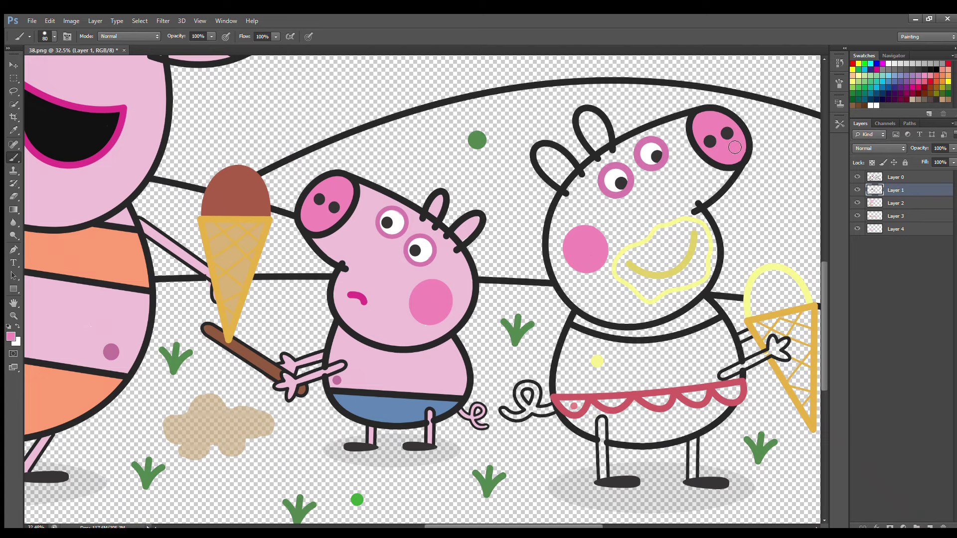
# Step: Fill the smear around the skirted pig's mouth and its ice cream scoop with the yellow sampled from the smear's outline
pyautogui.moveTo(555, 526); pyautogui.dragTo(557, 525)
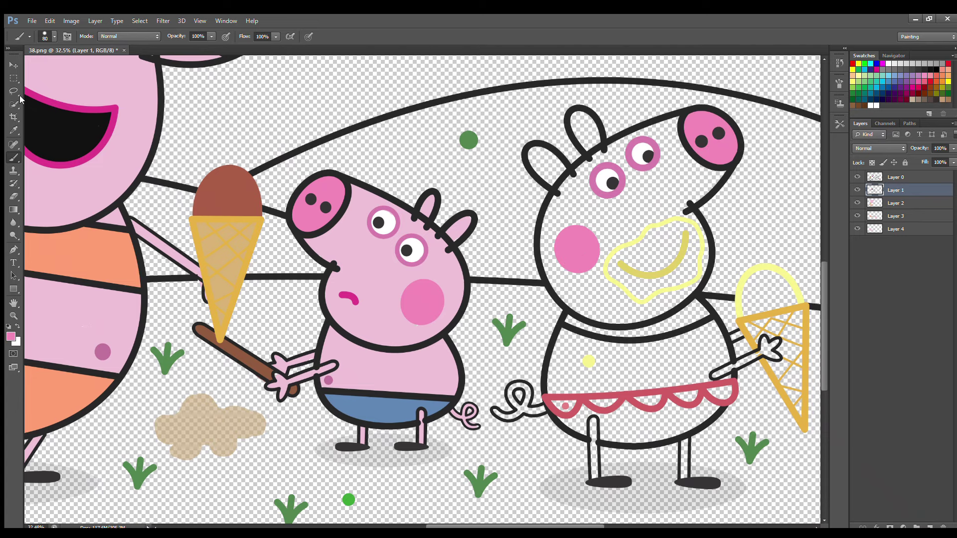
pyautogui.keyDown('alt'); pyautogui.click(660, 225); pyautogui.keyUp('alt')
pyautogui.moveTo(654, 230)
pyautogui.mouseDown()
pyautogui.moveTo(618, 266)
pyautogui.moveTo(636, 291)
pyautogui.moveTo(690, 279)
pyautogui.moveTo(691, 232)
pyautogui.moveTo(627, 270)
pyautogui.moveTo(685, 256)
pyautogui.moveTo(656, 276)
pyautogui.moveTo(680, 256)
pyautogui.mouseUp()
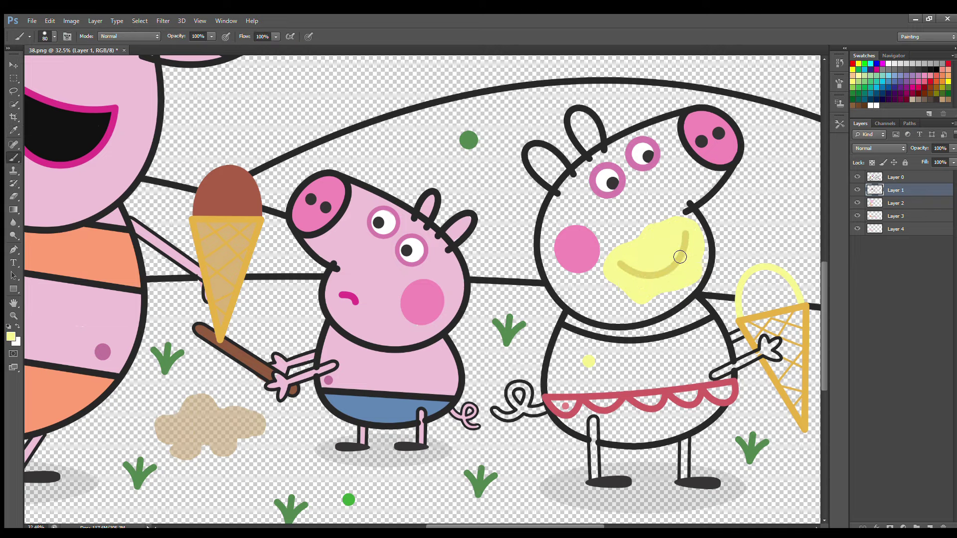
pyautogui.moveTo(765, 282)
pyautogui.mouseDown()
pyautogui.moveTo(750, 295)
pyautogui.moveTo(780, 281)
pyautogui.moveTo(773, 294)
pyautogui.mouseUp()
# Step: Fill the scallops of the skirt's frill with the rose colour sampled from its dot, using a 60 px brush
pyautogui.press('i')
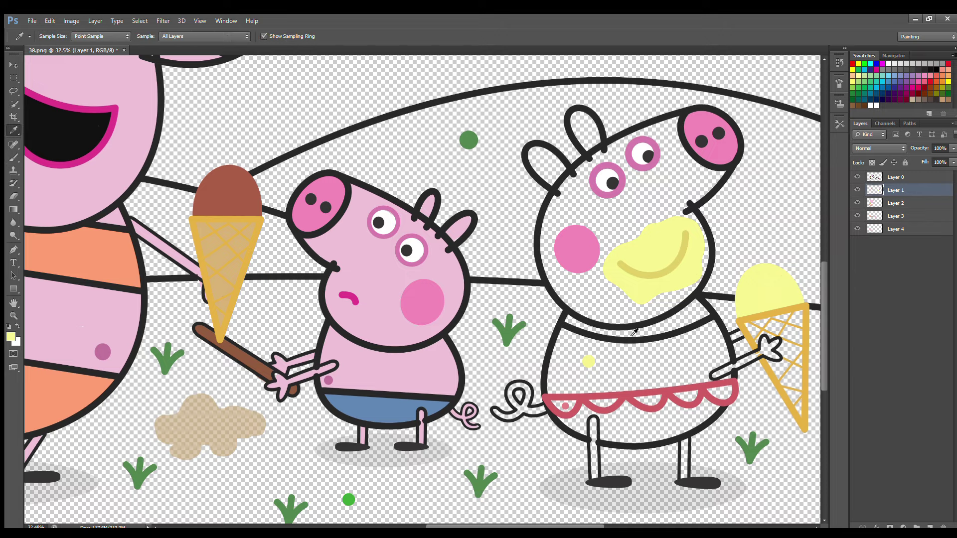
pyautogui.click(564, 404)
pyautogui.press('b')
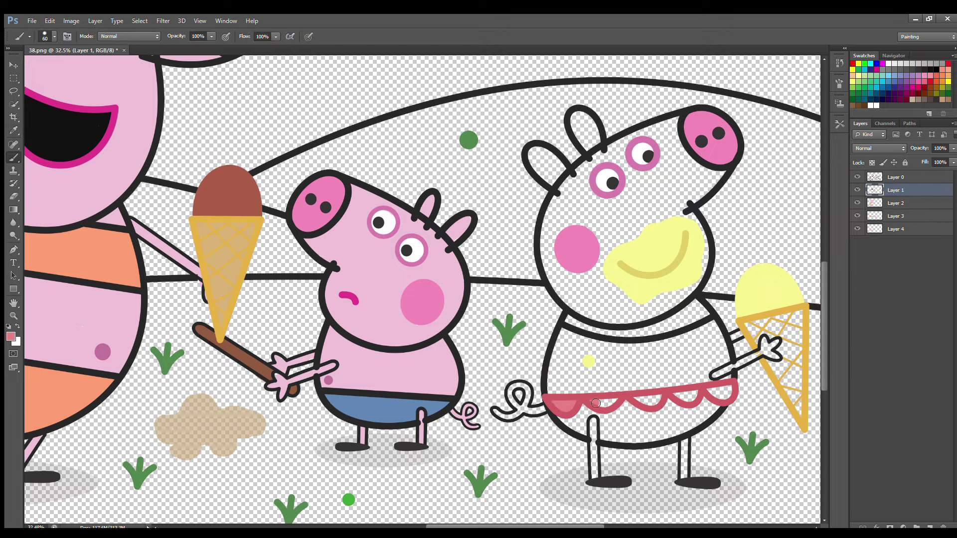
pyautogui.moveTo(713, 395); pyautogui.dragTo(721, 392)
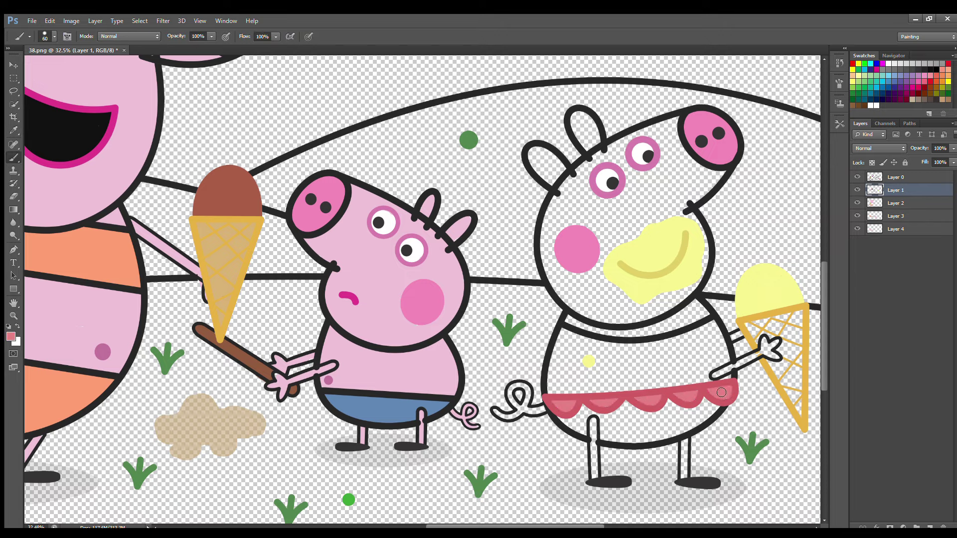
# Step: Paint the skirted pig's neckline, legs, arm and hand light pink on Layer 1
pyautogui.click(8, 127)
pyautogui.click(134, 162)
pyautogui.press('b')
pyautogui.moveTo(697, 310)
pyautogui.mouseDown()
pyautogui.moveTo(639, 334)
pyautogui.moveTo(585, 327)
pyautogui.moveTo(706, 317)
pyautogui.moveTo(651, 334)
pyautogui.mouseUp()
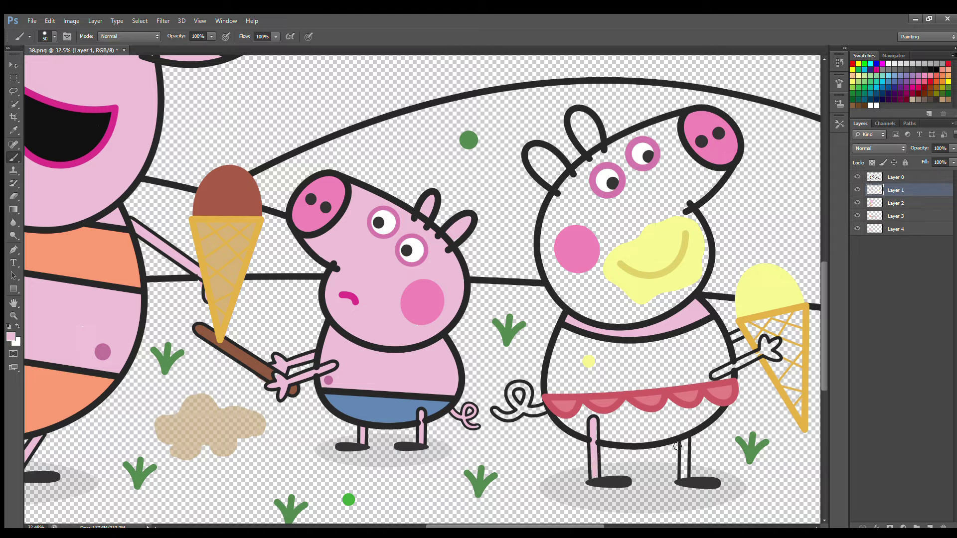
pyautogui.moveTo(677, 446)
pyautogui.mouseDown()
pyautogui.moveTo(686, 473)
pyautogui.moveTo(684, 449)
pyautogui.mouseUp()
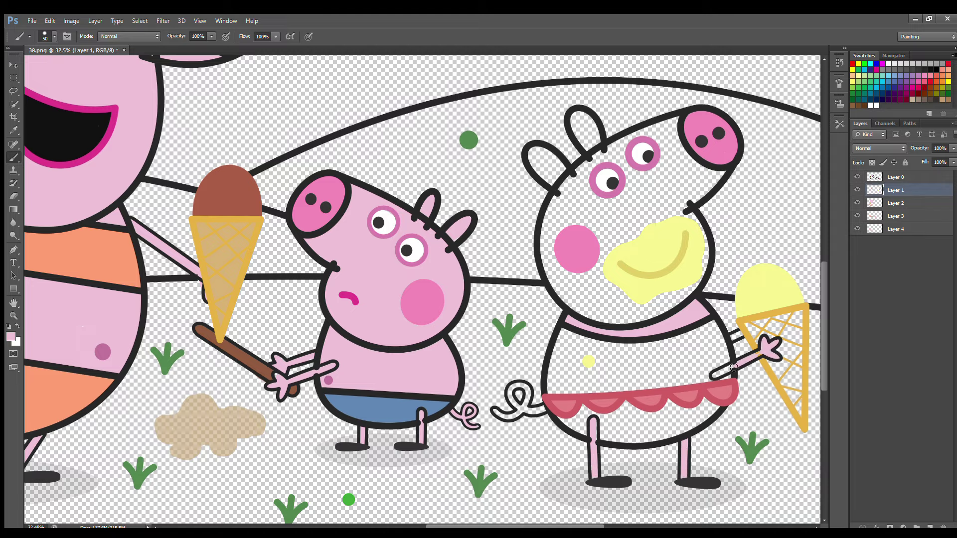
# Step: Fill the skirted pig's head and ears with light pink on Layer 2
pyautogui.click(893, 203)
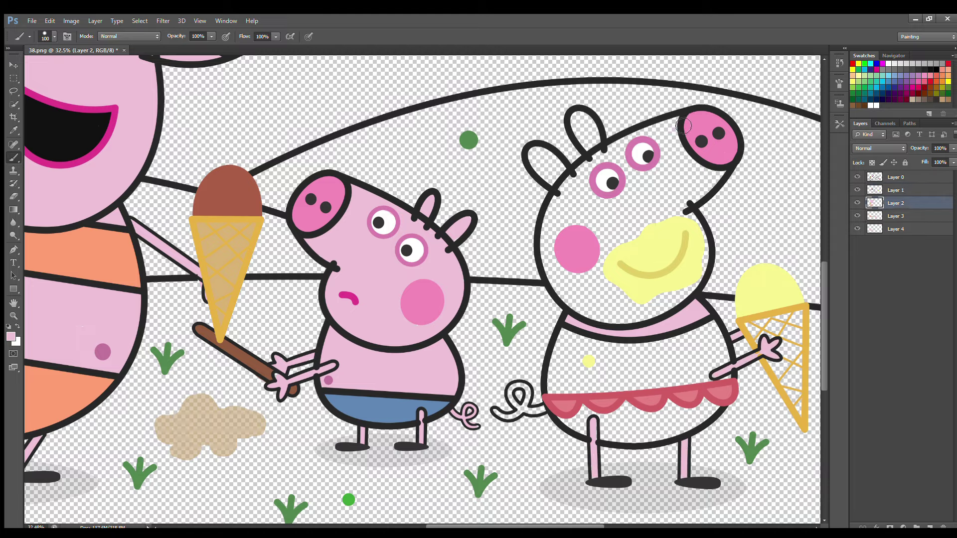
pyautogui.moveTo(683, 127)
pyautogui.mouseDown()
pyautogui.moveTo(602, 156)
pyautogui.moveTo(582, 123)
pyautogui.moveTo(598, 171)
pyautogui.moveTo(570, 182)
pyautogui.moveTo(540, 168)
pyautogui.moveTo(561, 188)
pyautogui.moveTo(551, 245)
pyautogui.moveTo(565, 294)
pyautogui.moveTo(643, 322)
pyautogui.moveTo(698, 287)
pyautogui.moveTo(704, 240)
pyautogui.moveTo(689, 210)
pyautogui.moveTo(722, 176)
pyautogui.moveTo(689, 156)
pyautogui.moveTo(708, 180)
pyautogui.moveTo(653, 172)
pyautogui.moveTo(584, 221)
pyautogui.moveTo(677, 226)
pyautogui.moveTo(609, 230)
pyautogui.moveTo(613, 315)
pyautogui.moveTo(603, 258)
pyautogui.moveTo(648, 225)
pyautogui.moveTo(623, 267)
pyautogui.mouseUp()
pyautogui.press(']')
pyautogui.press(']')
pyautogui.press(']')
pyautogui.press('i')
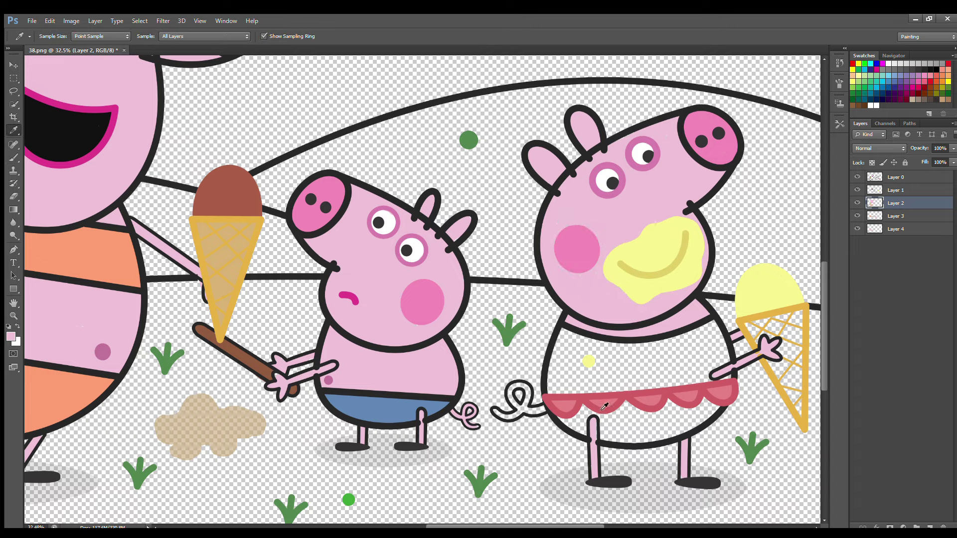
# Step: Fill the skirted pig's skirt below the frill with the rose colour sampled from the frill, on Layer 2
pyautogui.click(604, 406)
pyautogui.press('b')
pyautogui.moveTo(573, 419)
pyautogui.mouseDown()
pyautogui.moveTo(625, 440)
pyautogui.moveTo(686, 432)
pyautogui.moveTo(699, 409)
pyautogui.moveTo(587, 413)
pyautogui.mouseUp()
# Step: Fill the skirted pig's top with the yellow sampled from the dot on it, on Layer 2
pyautogui.press('i')
pyautogui.click(589, 360)
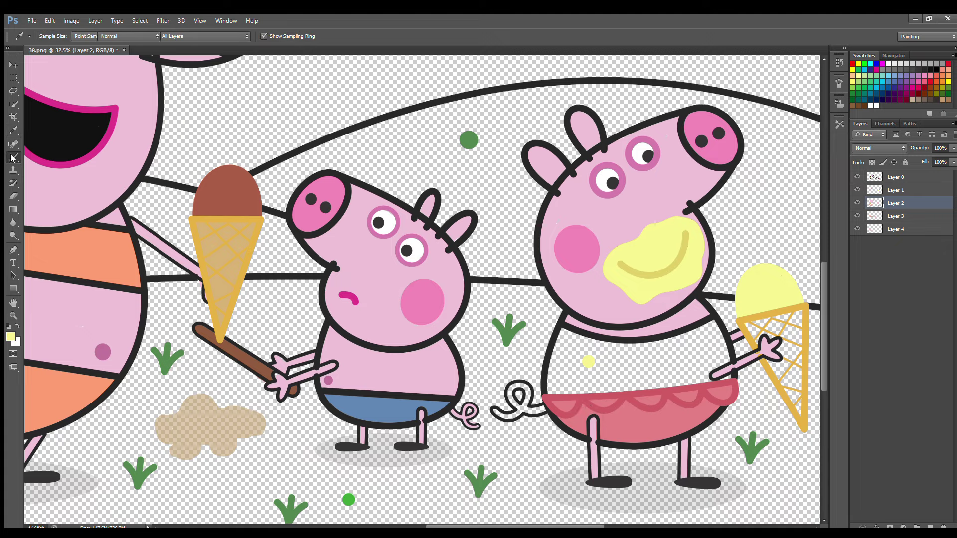
pyautogui.press('b')
pyautogui.moveTo(568, 330)
pyautogui.mouseDown()
pyautogui.moveTo(560, 381)
pyautogui.moveTo(708, 385)
pyautogui.moveTo(729, 362)
pyautogui.moveTo(697, 334)
pyautogui.moveTo(577, 359)
pyautogui.moveTo(663, 382)
pyautogui.mouseUp()
# Step: Paint the skirted pig's tail light pink on Layer 1 and fill its ice cream cone with tan on Layer 2
pyautogui.hotkey('alt', ']')
pyautogui.keyDown('alt'); pyautogui.click(56, 190); pyautogui.keyUp('alt')
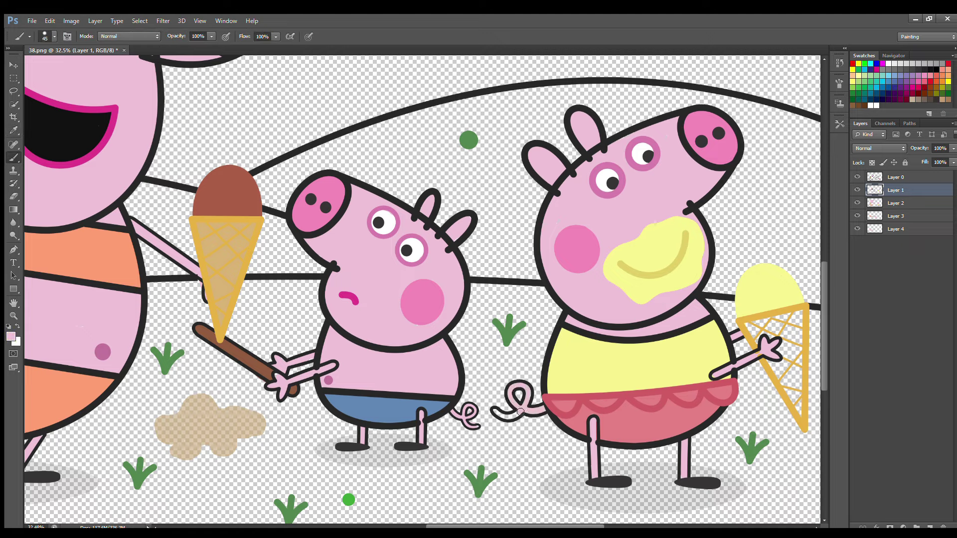
pyautogui.click(898, 204)
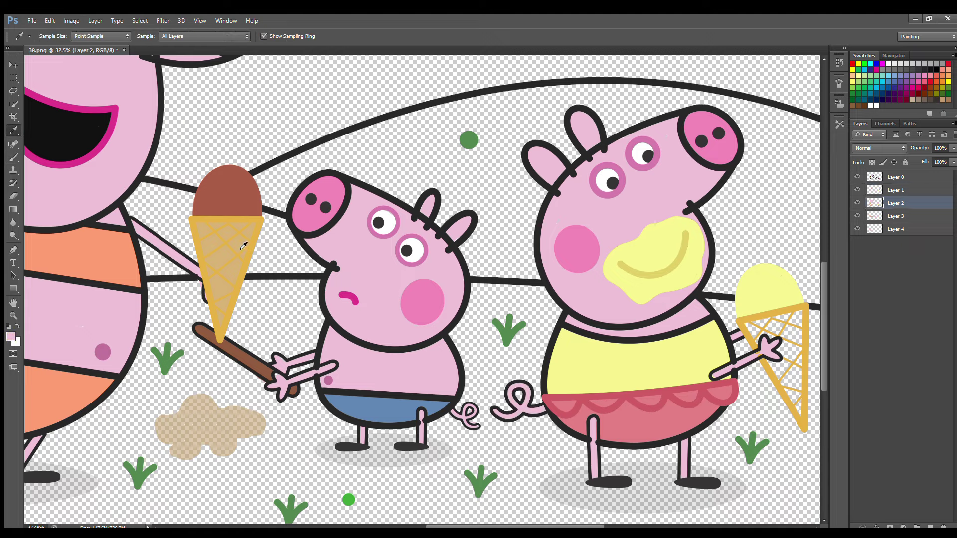
pyautogui.keyDown('alt'); pyautogui.click(724, 327); pyautogui.keyUp('alt')
pyautogui.moveTo(762, 343)
pyautogui.mouseDown()
pyautogui.moveTo(792, 391)
pyautogui.moveTo(804, 385)
pyautogui.moveTo(802, 320)
pyautogui.moveTo(760, 325)
pyautogui.moveTo(787, 365)
pyautogui.moveTo(780, 344)
pyautogui.mouseUp()
pyautogui.scroll(-1, 777, 366)
pyautogui.scroll(-2, 777, 367)
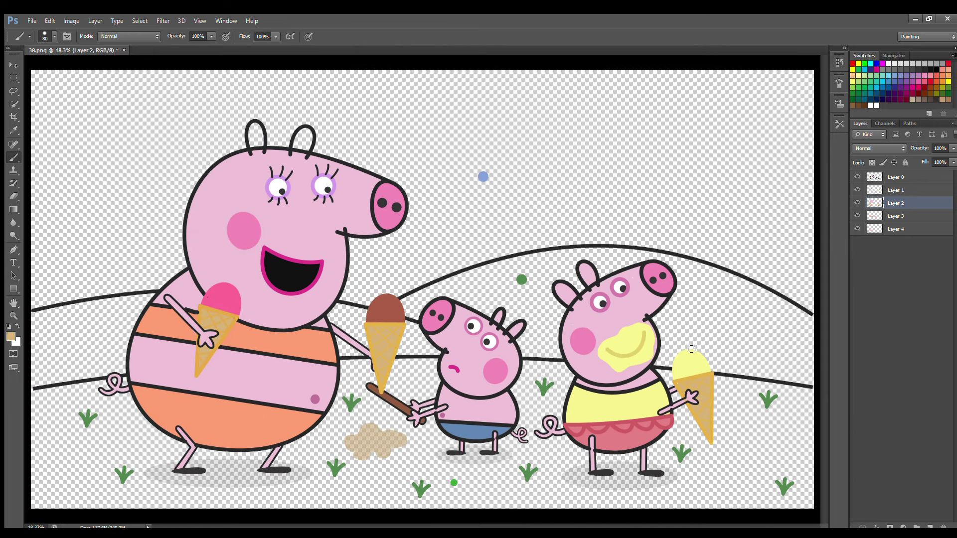
# Step: Add a new layer beneath Layer 4 and sample the bright green from the dot in the foreground grass
pyautogui.click(904, 229)
pyautogui.hotkey('ctrl', 'shift', 'alt', 'n')
pyautogui.moveTo(904, 230); pyautogui.dragTo(902, 246)
pyautogui.click(14, 130)
pyautogui.click(454, 483)
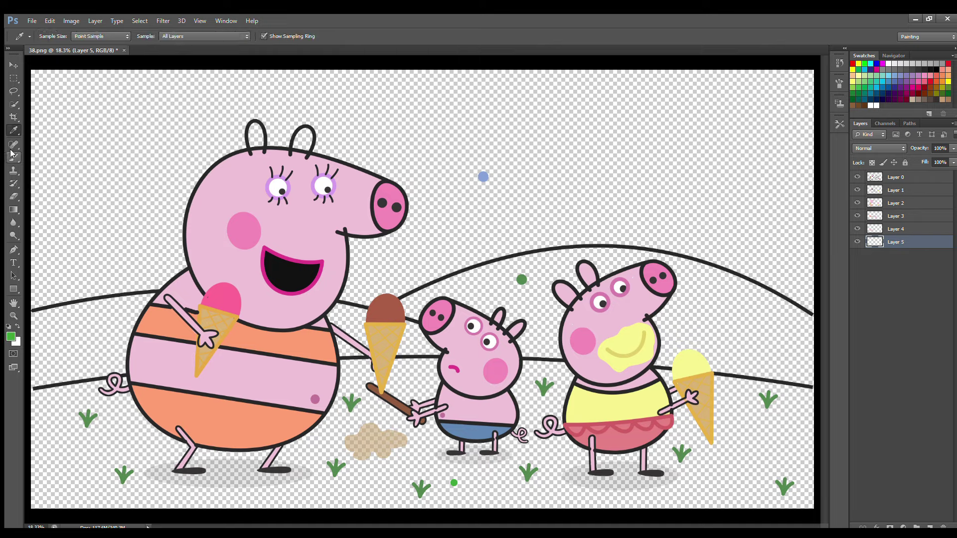
# Step: Paint the whole foreground ground bright green on Layer 5 with a much larger brush, up to its outline
pyautogui.click(14, 157)
pyautogui.press(']')
pyautogui.press(']')
pyautogui.press(']')
pyautogui.press(']')
pyautogui.press(']')
pyautogui.press(']')
pyautogui.moveTo(39, 401)
pyautogui.mouseDown()
pyautogui.moveTo(399, 370)
pyautogui.moveTo(548, 371)
pyautogui.moveTo(808, 402)
pyautogui.mouseUp()
pyautogui.press('[')
pyautogui.moveTo(827, 454)
pyautogui.mouseDown()
pyautogui.moveTo(728, 428)
pyautogui.moveTo(648, 479)
pyautogui.moveTo(548, 488)
pyautogui.moveTo(370, 437)
pyautogui.moveTo(538, 413)
pyautogui.moveTo(299, 488)
pyautogui.moveTo(54, 473)
pyautogui.moveTo(323, 494)
pyautogui.moveTo(618, 493)
pyautogui.moveTo(586, 505)
pyautogui.mouseUp()
# Step: Fill the hill behind the large pig on a new layer beneath Layer 5, using the sampled dark green and a 300 px brush
pyautogui.click(929, 526)
pyautogui.moveTo(892, 242); pyautogui.dragTo(892, 256)
pyautogui.click(13, 130)
pyautogui.click(521, 279)
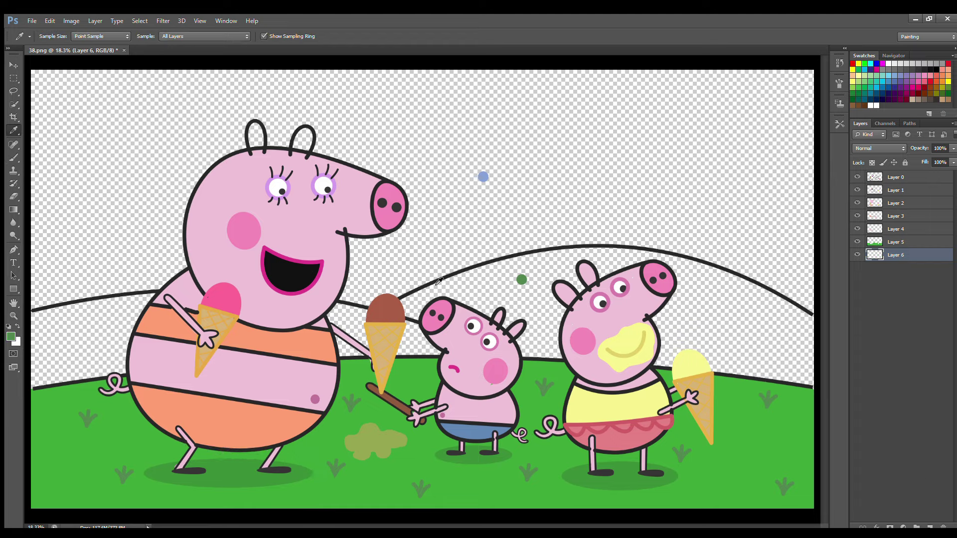
pyautogui.click(10, 159)
pyautogui.moveTo(47, 329)
pyautogui.mouseDown()
pyautogui.moveTo(119, 311)
pyautogui.moveTo(345, 324)
pyautogui.moveTo(412, 356)
pyautogui.moveTo(117, 336)
pyautogui.moveTo(36, 376)
pyautogui.moveTo(60, 383)
pyautogui.mouseUp()
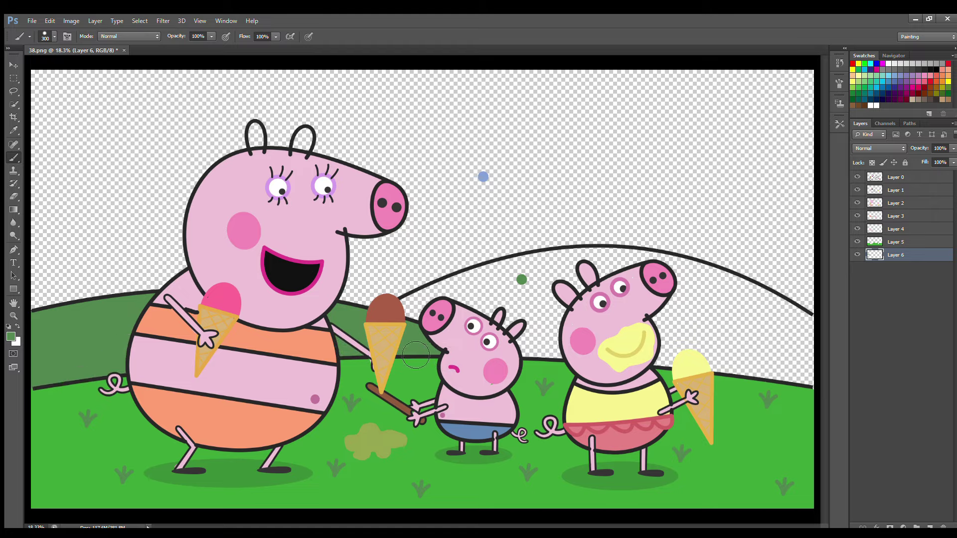
# Step: Erase the dark green colour dot from Layer 0 and choose a darker green as the foreground colour
pyautogui.hotkey('alt', 'shift', ']')
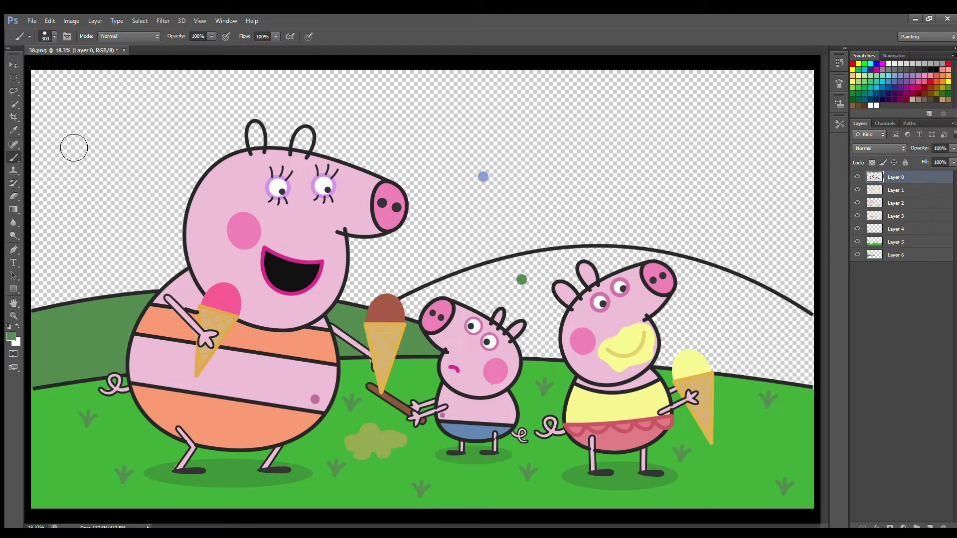
pyautogui.press('e')
pyautogui.click(11, 334)
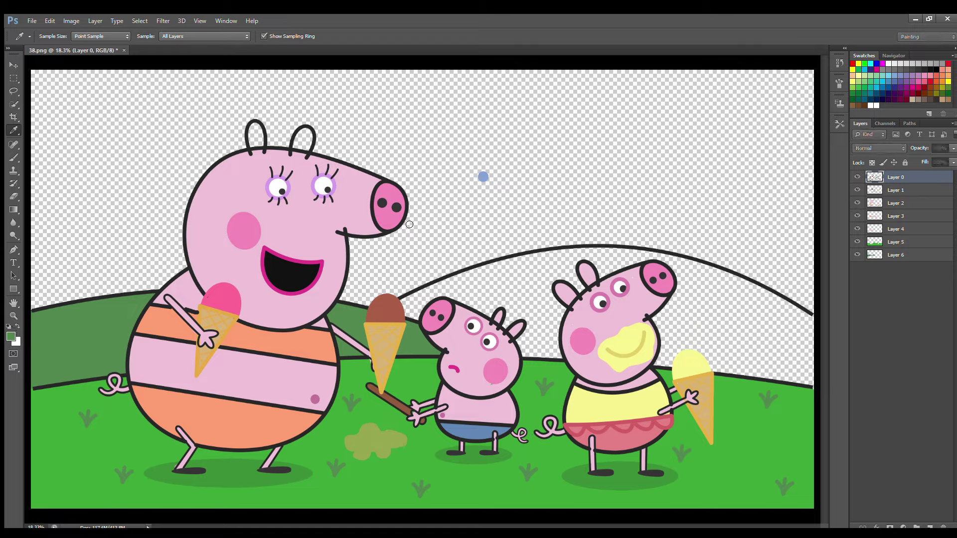
pyautogui.click(410, 224)
pyautogui.press('Return')
# Step: Fill the hill behind the two small pigs with the darker green on a new layer placed beneath Layer 6
pyautogui.click(897, 257)
pyautogui.click(929, 526)
pyautogui.click(10, 159)
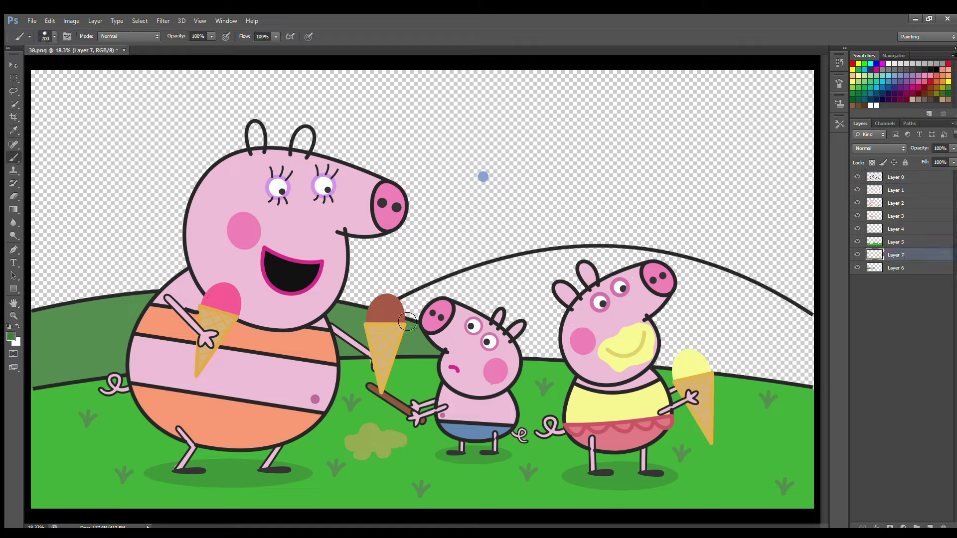
pyautogui.moveTo(408, 322)
pyautogui.mouseDown()
pyautogui.moveTo(515, 272)
pyautogui.moveTo(595, 262)
pyautogui.moveTo(652, 273)
pyautogui.moveTo(646, 262)
pyautogui.moveTo(740, 288)
pyautogui.moveTo(811, 328)
pyautogui.moveTo(803, 331)
pyautogui.moveTo(814, 347)
pyautogui.moveTo(612, 282)
pyautogui.moveTo(465, 313)
pyautogui.moveTo(564, 315)
pyautogui.moveTo(779, 346)
pyautogui.moveTo(533, 347)
pyautogui.moveTo(697, 361)
pyautogui.mouseUp()
pyautogui.hotkey('ctrl', '[')
pyautogui.press(']')
# Step: Shade the lower part of the hill behind the large pig on Layer 6 with a soft 500 px brush in darker green
pyautogui.hotkey('alt', ']')
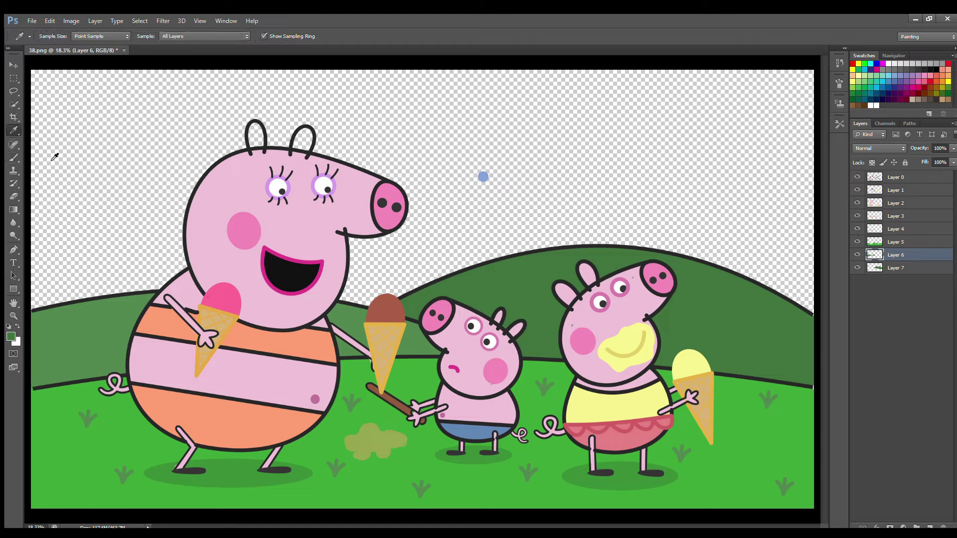
pyautogui.press(']')
pyautogui.press(']')
pyautogui.moveTo(75, 372)
pyautogui.mouseDown()
pyautogui.moveTo(60, 387)
pyautogui.moveTo(338, 364)
pyautogui.mouseUp()
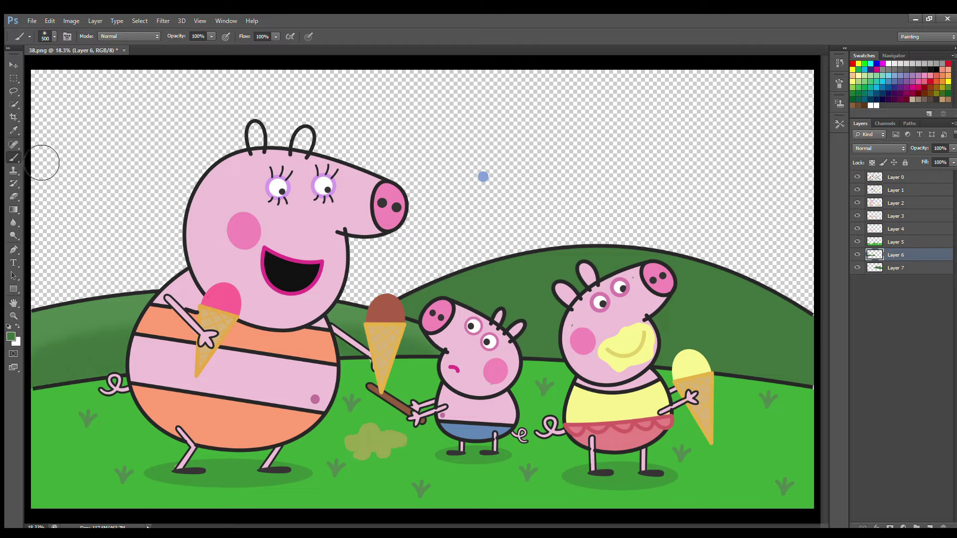
# Step: Shade the lower part of the hill behind the two small pigs on Layer 7 with a still darker green
pyautogui.press('i')
pyautogui.click(556, 154)
pyautogui.hotkey('alt', '[')
pyautogui.moveTo(468, 356)
pyautogui.mouseDown()
pyautogui.moveTo(678, 344)
pyautogui.moveTo(691, 367)
pyautogui.moveTo(477, 354)
pyautogui.moveTo(766, 360)
pyautogui.mouseUp()
# Step: Add a new layer at the bottom of the layer stack and sample the blue from the dot in the sky
pyautogui.click(929, 526)
pyautogui.moveTo(907, 268); pyautogui.dragTo(905, 299)
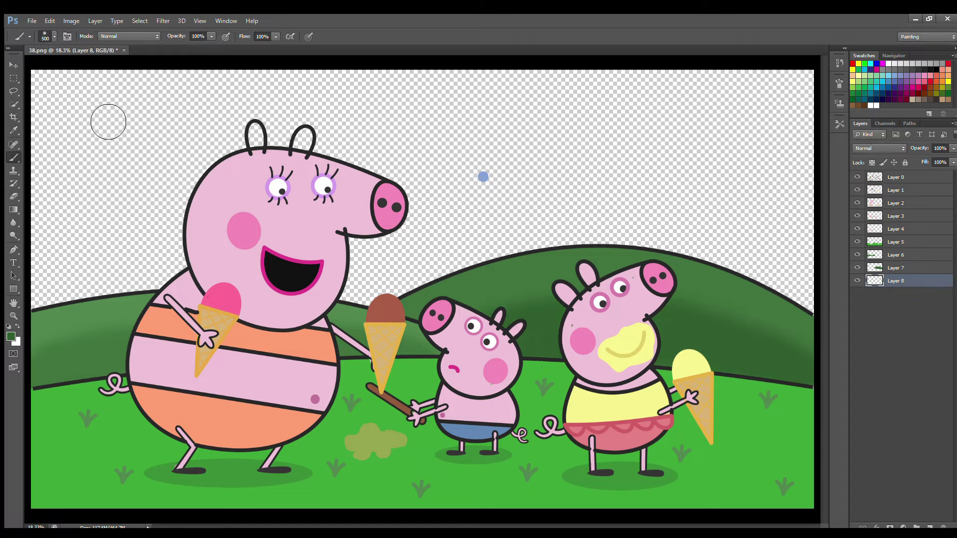
pyautogui.click(14, 131)
pyautogui.click(482, 176)
pyautogui.click(13, 158)
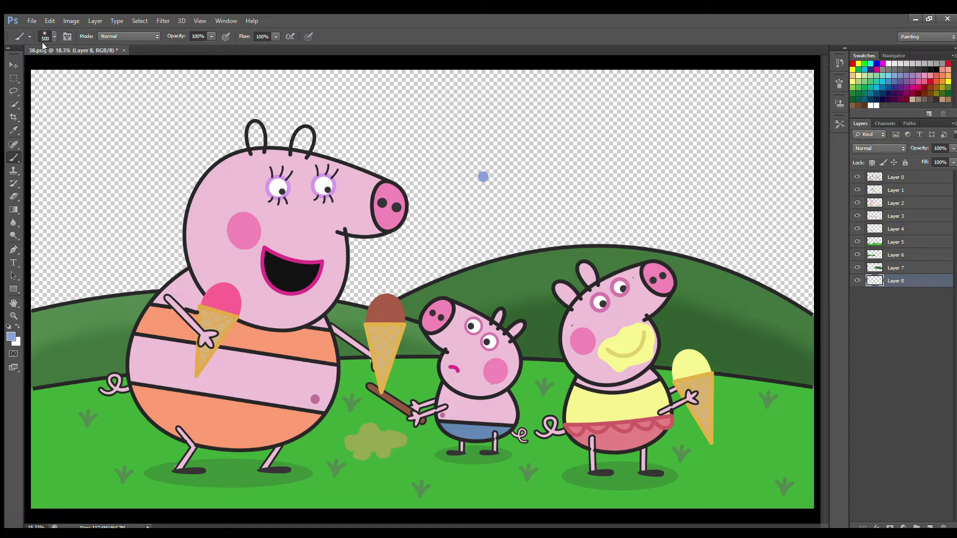
# Step: Fill the large pig's ears with the light pink sampled from its head, on Layer 1 with a 100 px brush
pyautogui.click(14, 130)
pyautogui.click(217, 182)
pyautogui.click(13, 157)
pyautogui.click(926, 190)
pyautogui.press('[')
pyautogui.press('[')
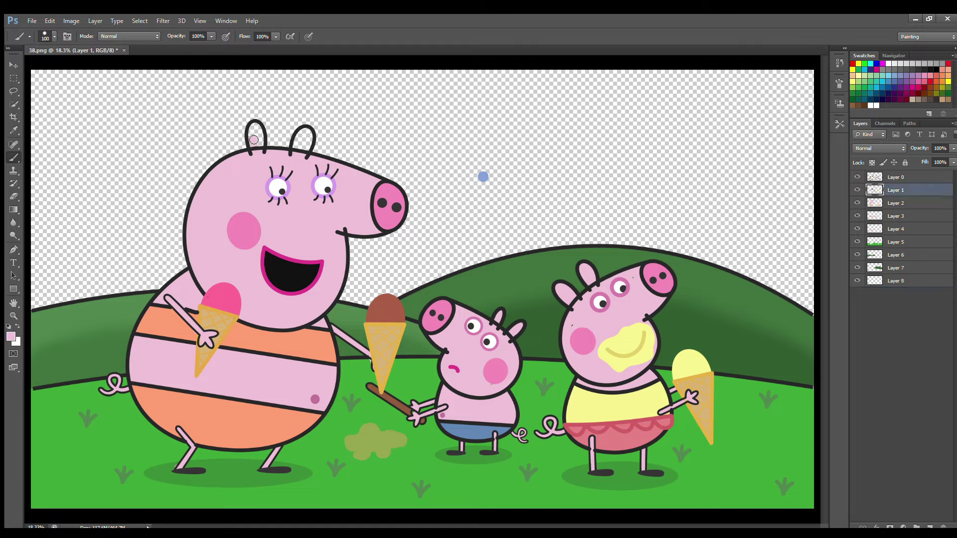
# Step: Paint the entire sky on Layer 8 with the blue sampled from the sky's colour dot
pyautogui.click(906, 281)
pyautogui.press('i')
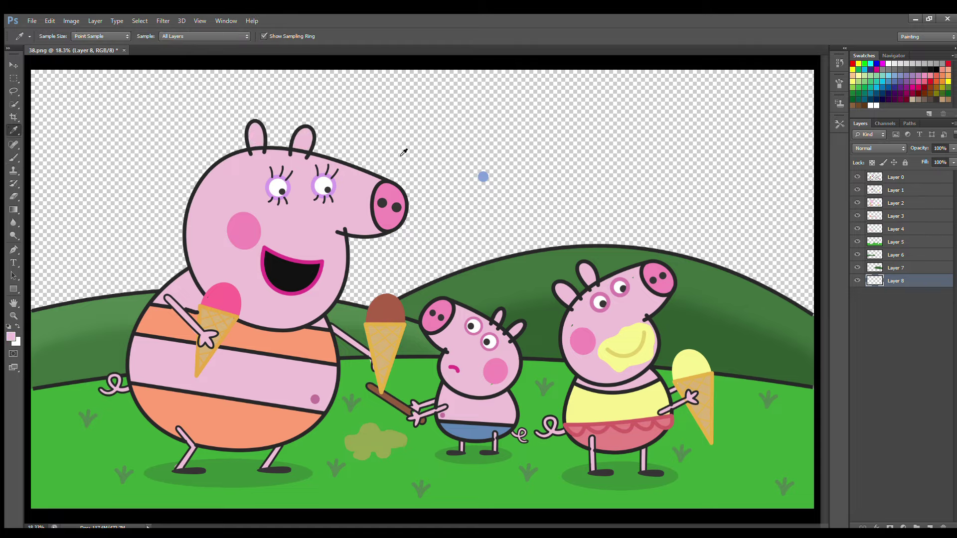
pyautogui.click(14, 157)
pyautogui.moveTo(70, 139)
pyautogui.mouseDown()
pyautogui.moveTo(175, 100)
pyautogui.moveTo(804, 95)
pyautogui.moveTo(74, 124)
pyautogui.moveTo(813, 142)
pyautogui.moveTo(487, 208)
pyautogui.moveTo(111, 225)
pyautogui.moveTo(828, 333)
pyautogui.moveTo(363, 299)
pyautogui.moveTo(20, 324)
pyautogui.mouseUp()
# Step: Brush a lighter blue glow along the horizon above the hills on Layer 8 with a soft 500 px brush
pyautogui.press('i')
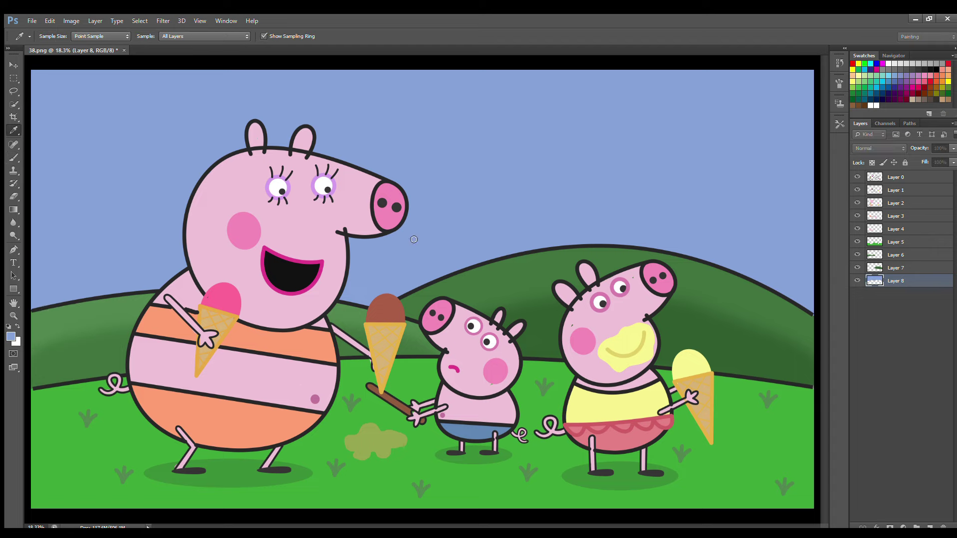
pyautogui.press('b')
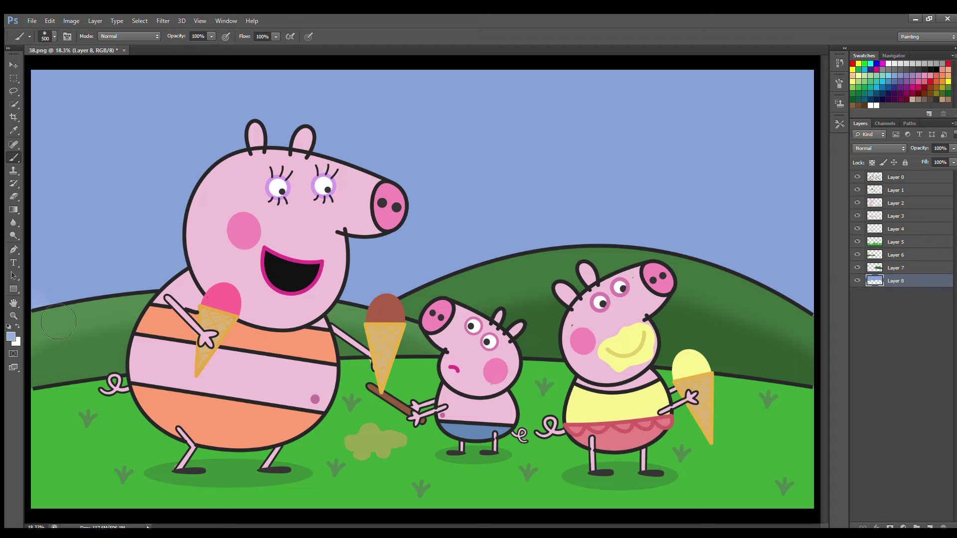
pyautogui.moveTo(58, 322)
pyautogui.mouseDown()
pyautogui.moveTo(243, 302)
pyautogui.moveTo(389, 321)
pyautogui.moveTo(551, 256)
pyautogui.moveTo(769, 298)
pyautogui.moveTo(761, 297)
pyautogui.moveTo(821, 324)
pyautogui.mouseUp()
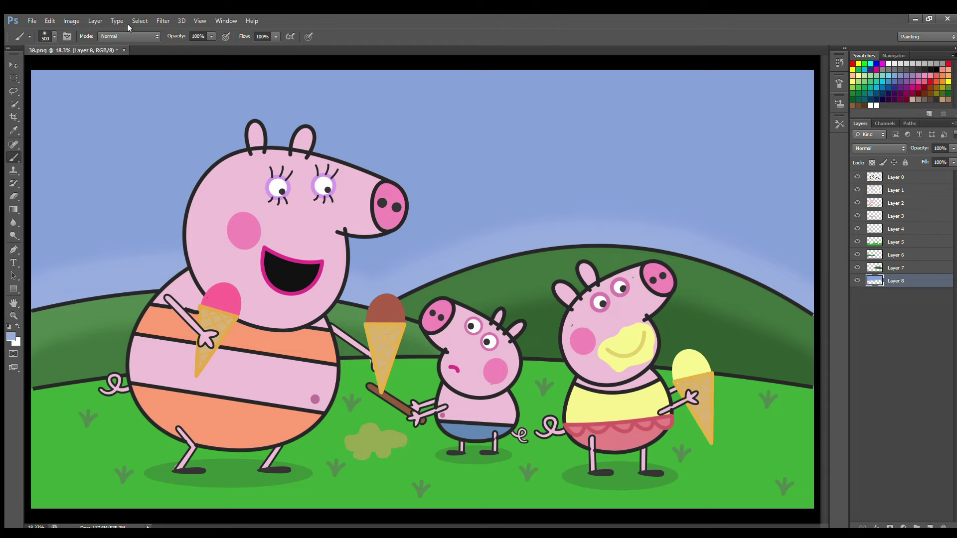
# Step: Erase stray paint around the large pig's outstretched hand on Layer 2 with an 80 px Eraser
pyautogui.click(888, 194)
pyautogui.click(13, 196)
pyautogui.keyDown('ctrl'); pyautogui.click(368, 360); pyautogui.keyUp('ctrl')
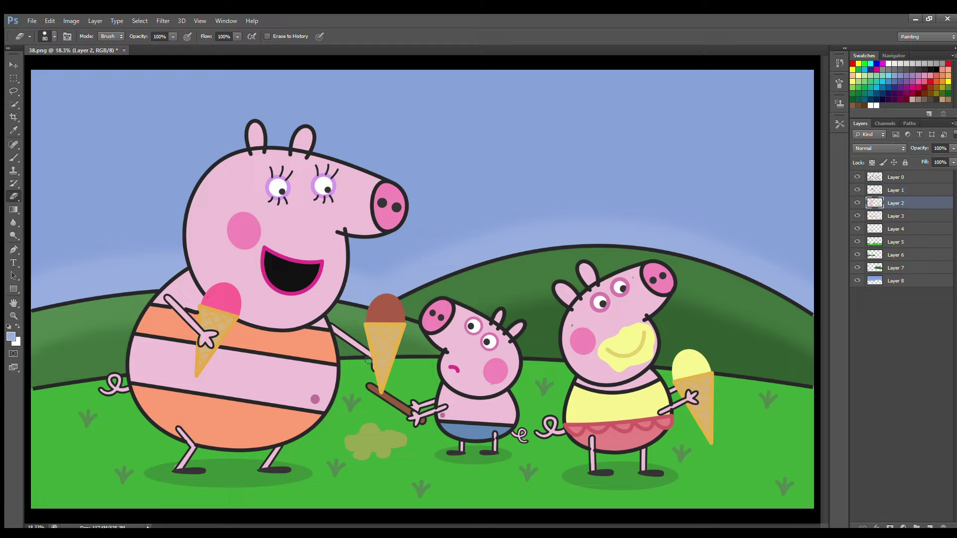